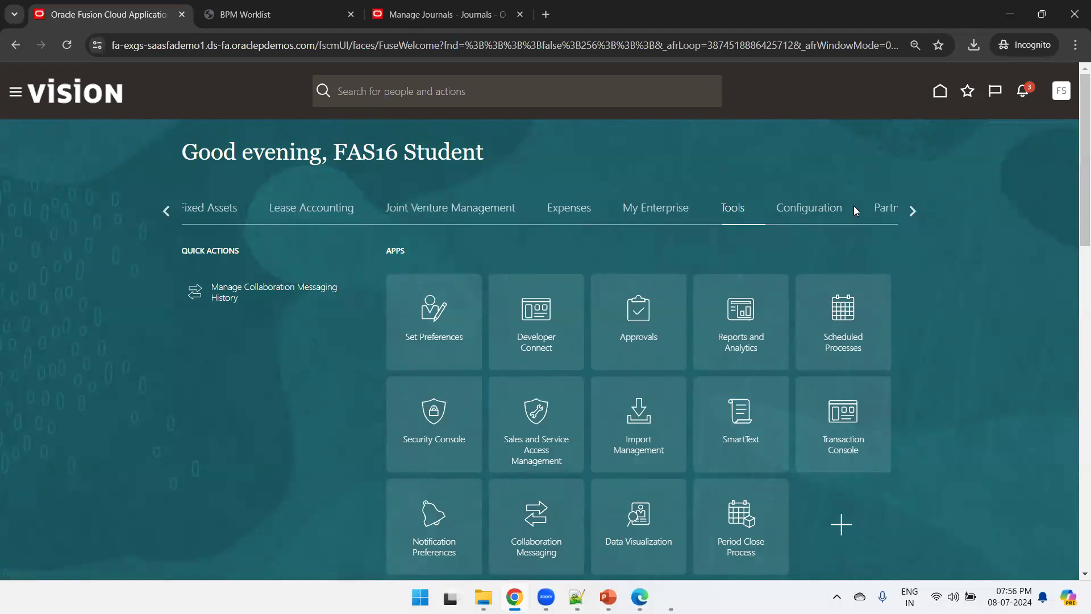
# In Setup and Maintenance, search tasks for 'Specify' and go to General Ledger's Specify Ledger Options.
pyautogui.click(1061, 91)
pyautogui.click(825, 282)
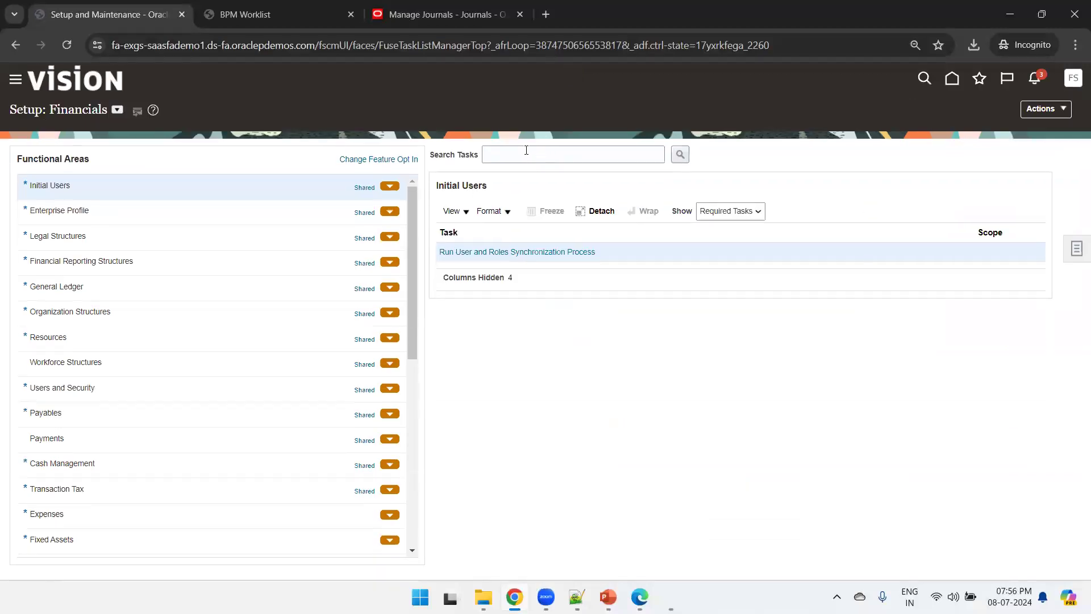
pyautogui.click(526, 150)
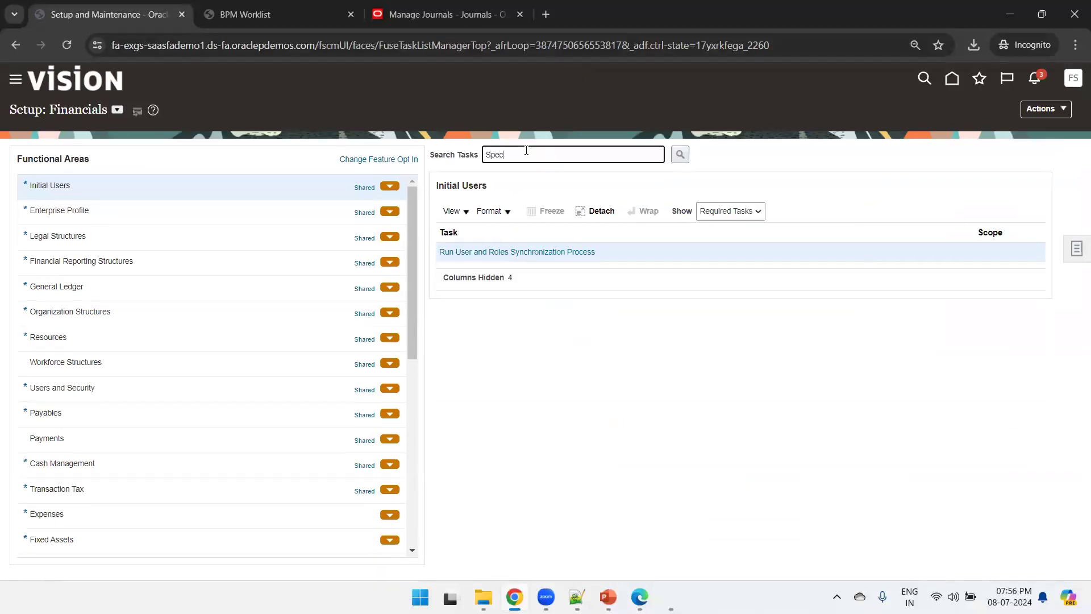
pyautogui.write('Specify Gen')
pyautogui.press('Return')
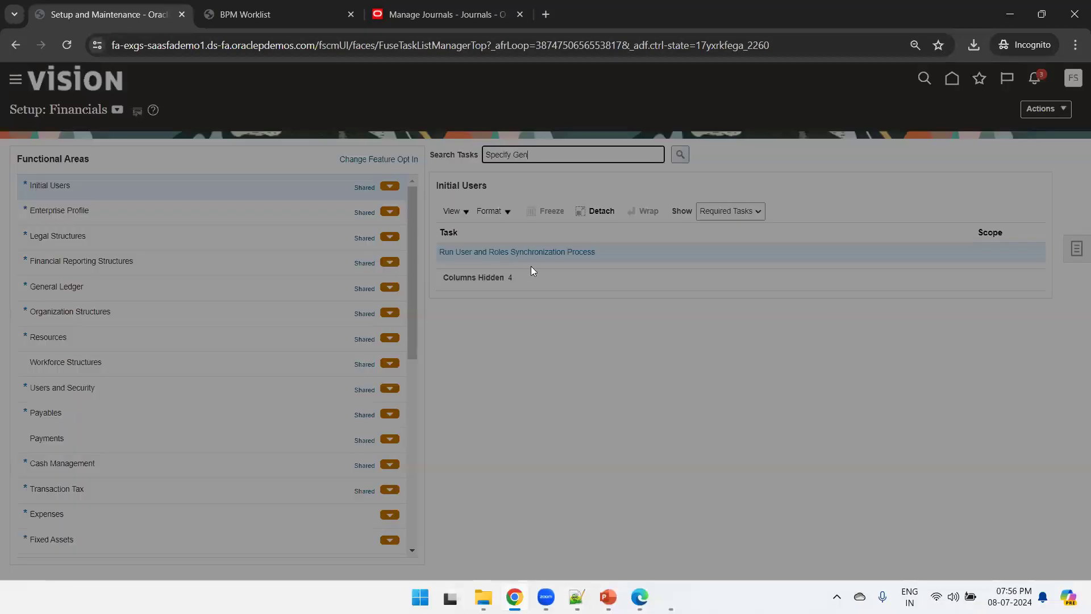
pyautogui.press('Escape')
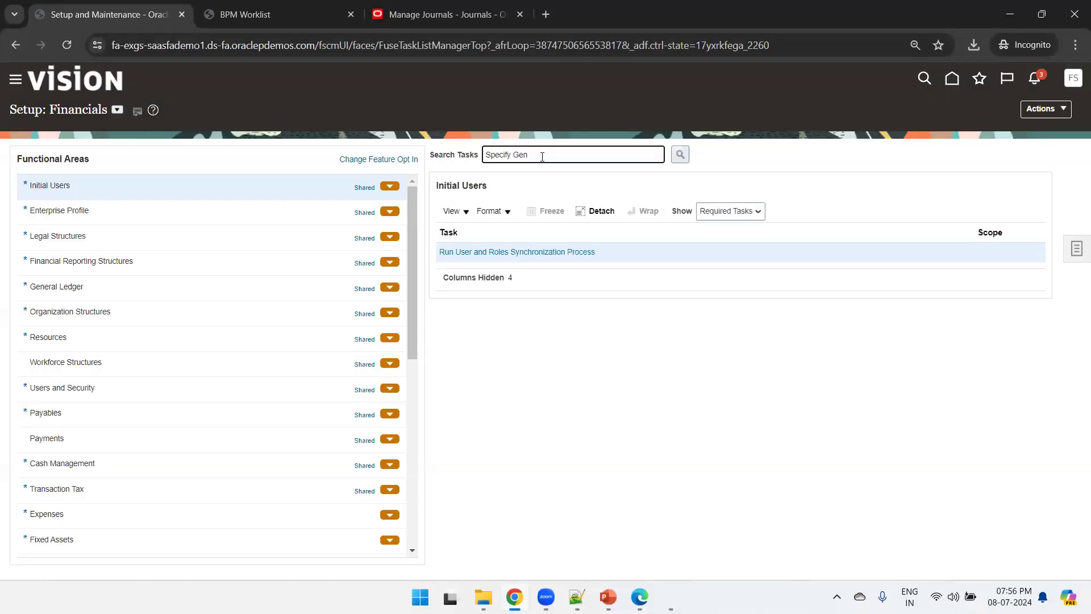
pyautogui.press('Return')
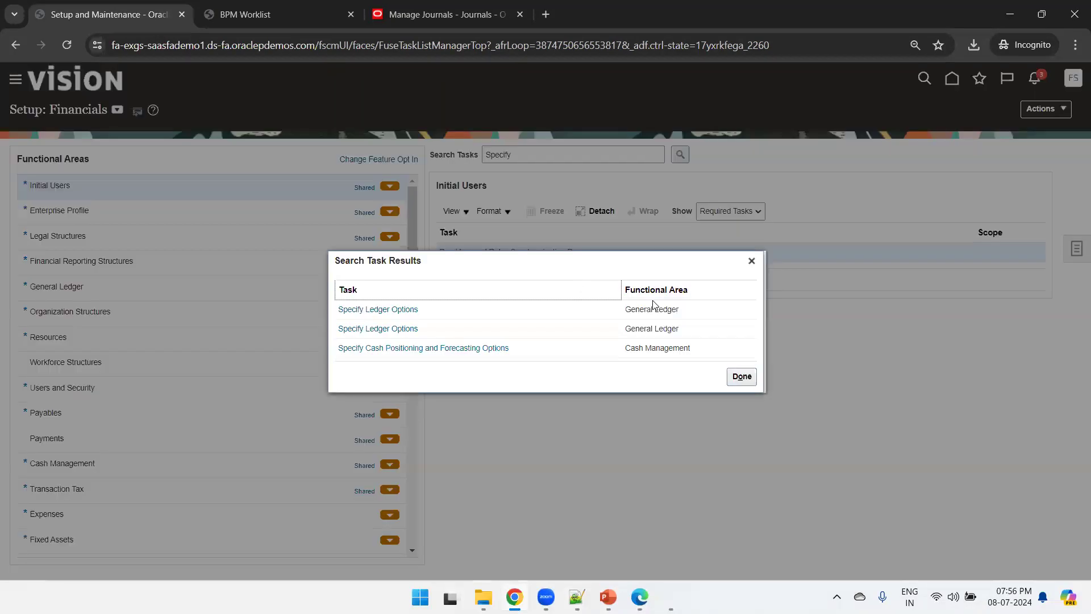
pyautogui.click(377, 309)
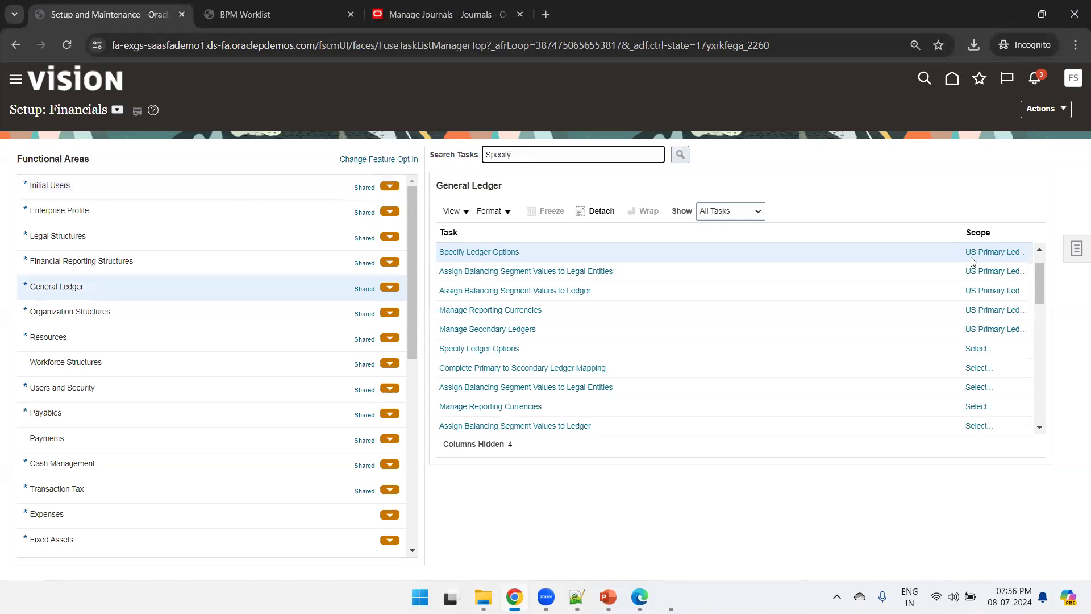
# Verify US Primary Ledger has journal and manual subledger entry approval enabled, then cancel unchanged.
pyautogui.click(500, 252)
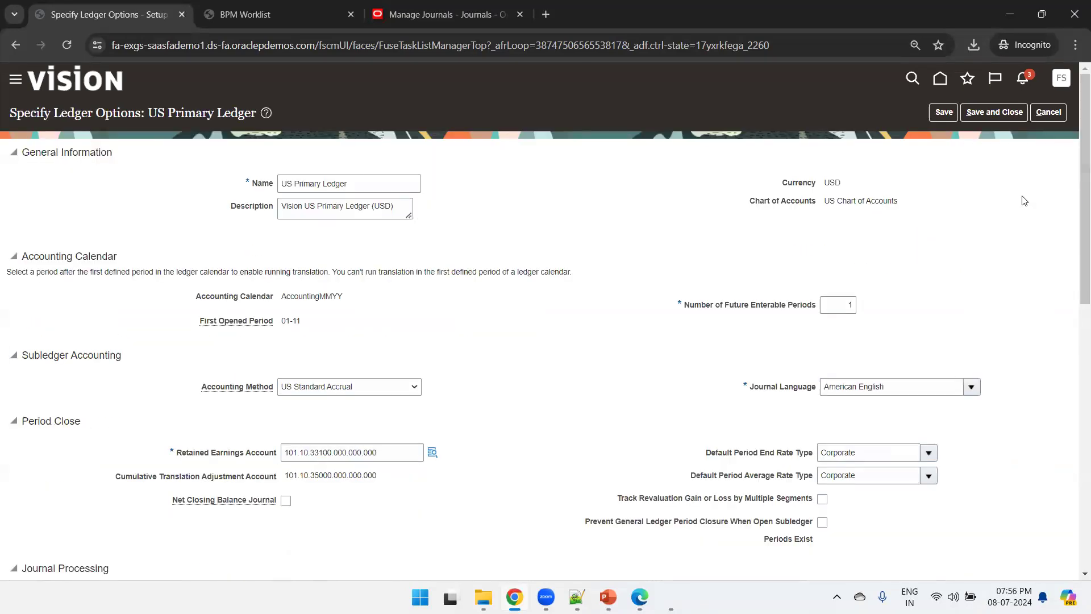
pyautogui.moveTo(1076, 170); pyautogui.dragTo(1075, 323)
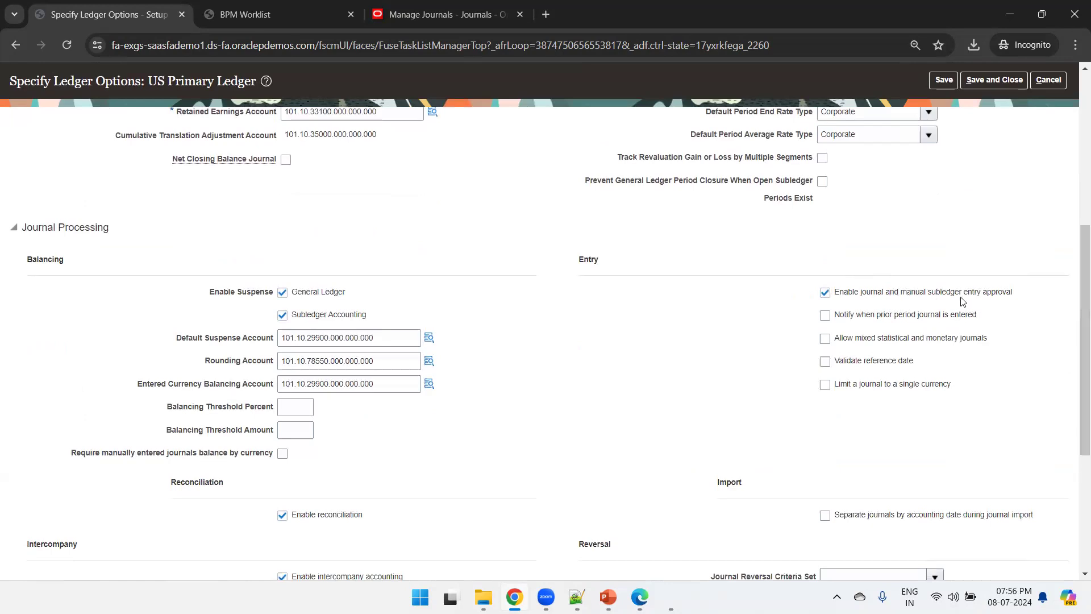
pyautogui.click(1046, 80)
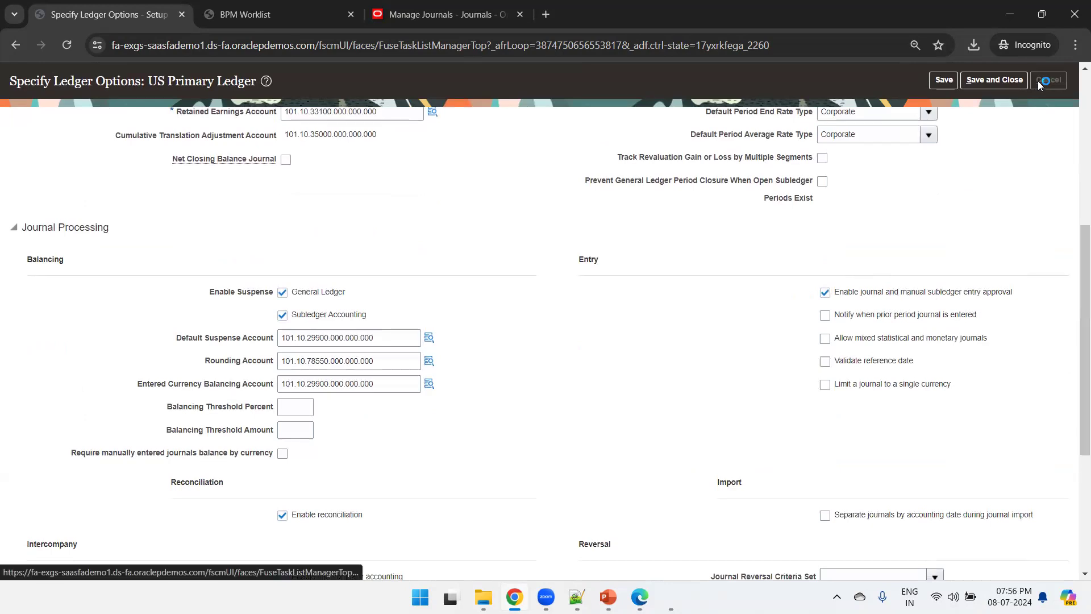
# Search setup tasks for Journal Sources and open Manage Journal Sources.
pyautogui.click(516, 155)
pyautogui.doubleClick(515, 155)
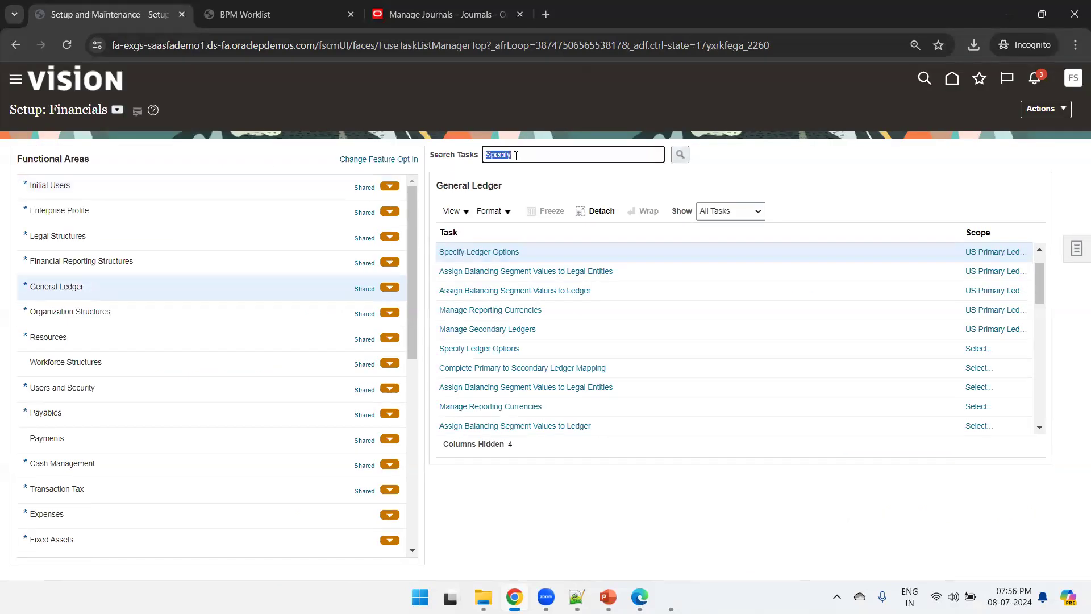
pyautogui.write('Manage Ledger Sources')
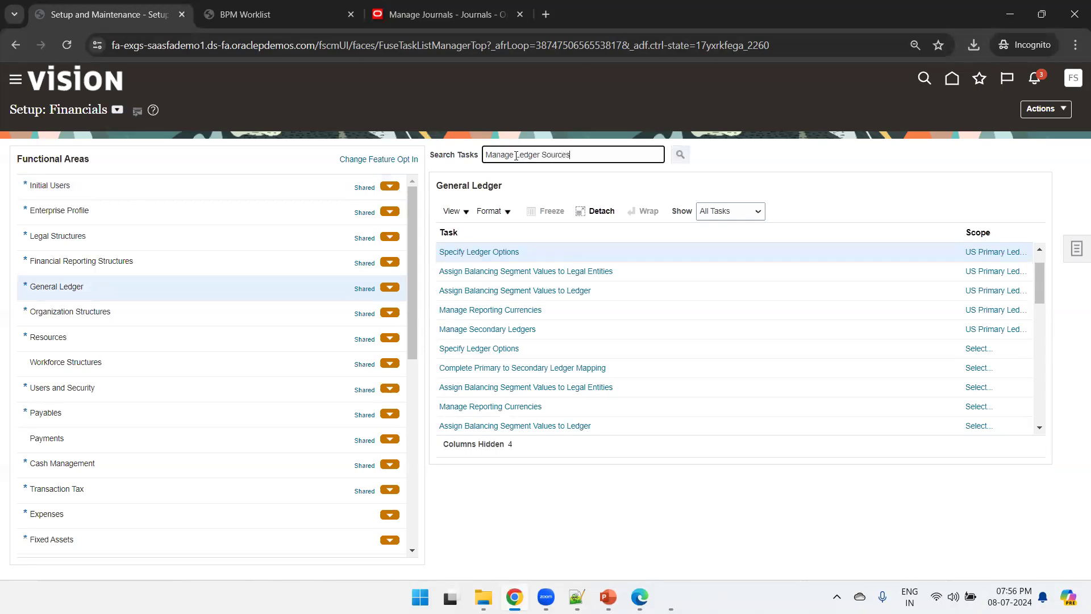
pyautogui.press('Return')
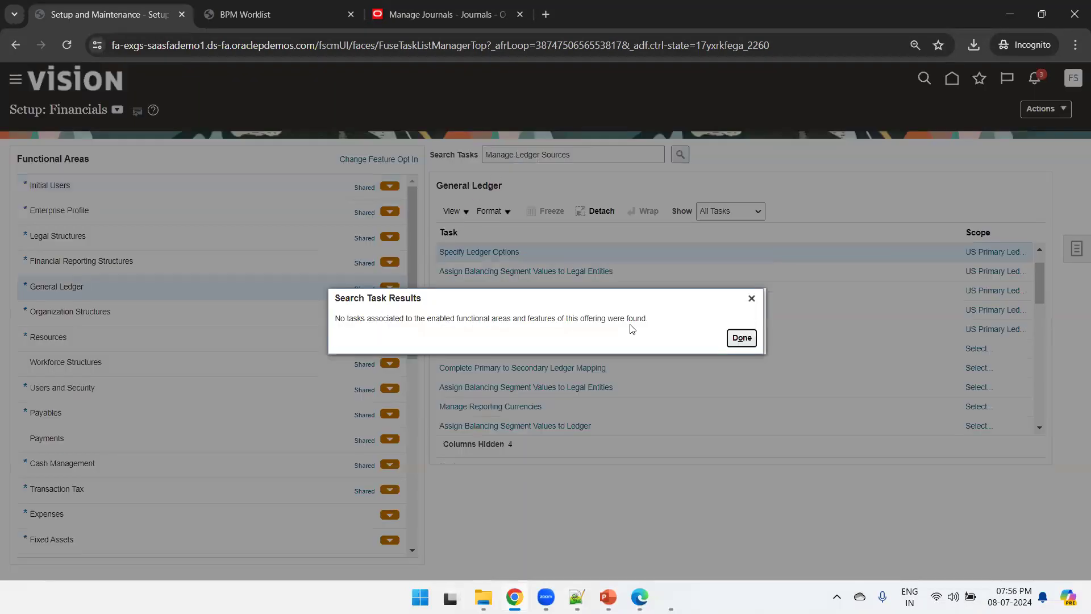
pyautogui.click(742, 337)
pyautogui.moveTo(590, 154); pyautogui.dragTo(359, 159)
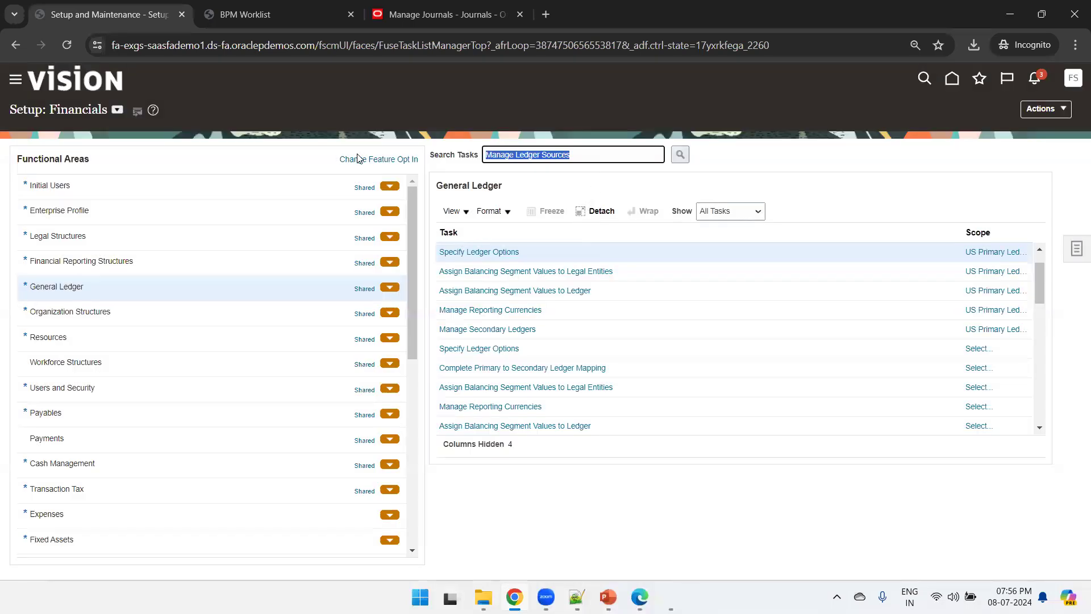
pyautogui.write('L')
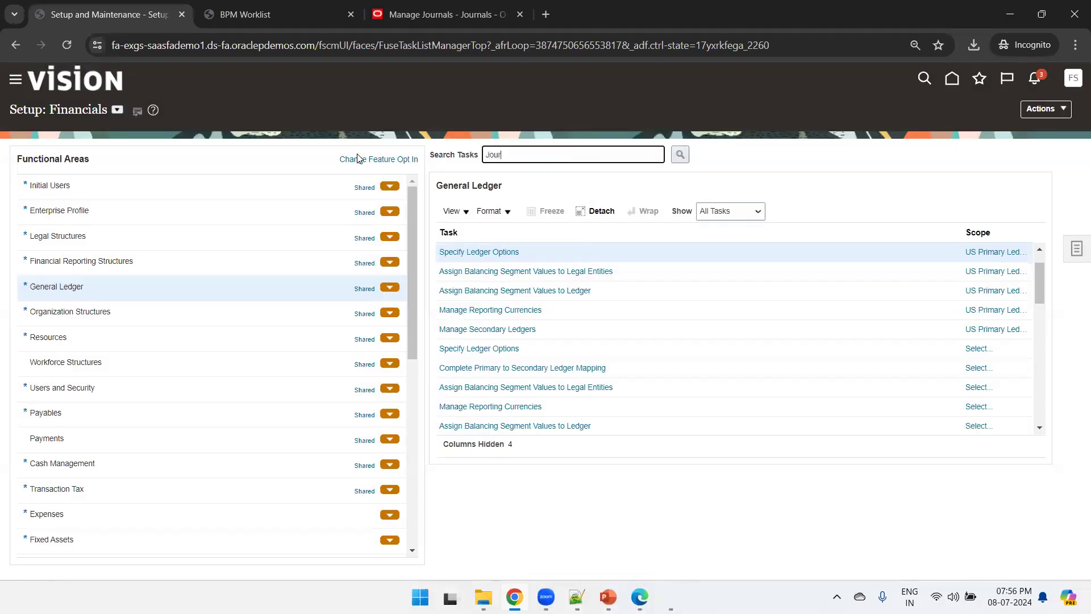
pyautogui.write('ournal Sources')
pyautogui.scroll(-5, 609, 247)
pyautogui.click(501, 250)
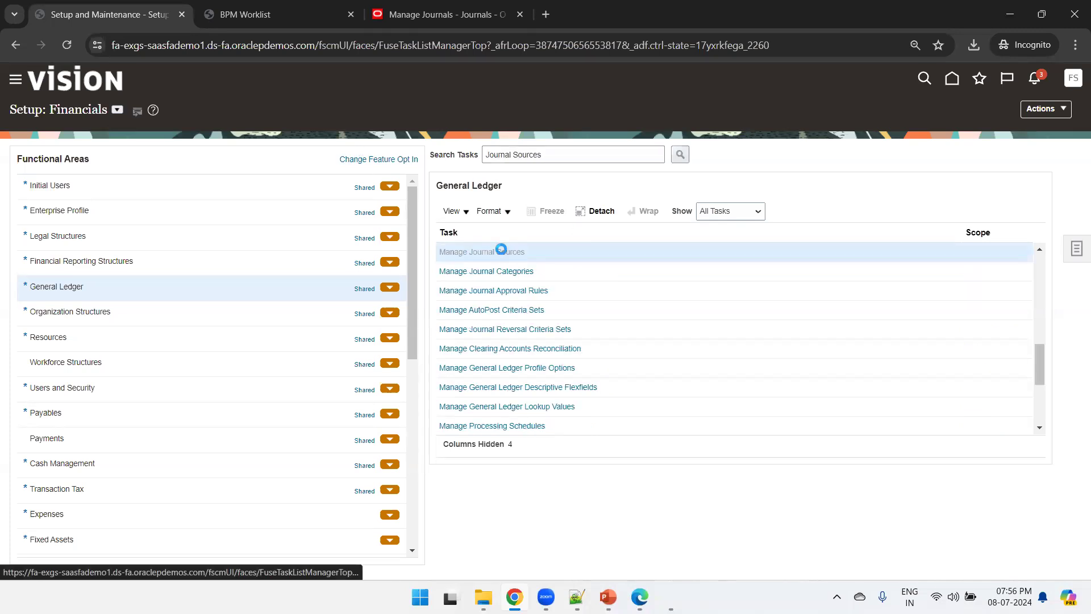
# Filter journal sources by Name 'Manual', confirm it requires approval, and cancel out.
pyautogui.click(157, 180)
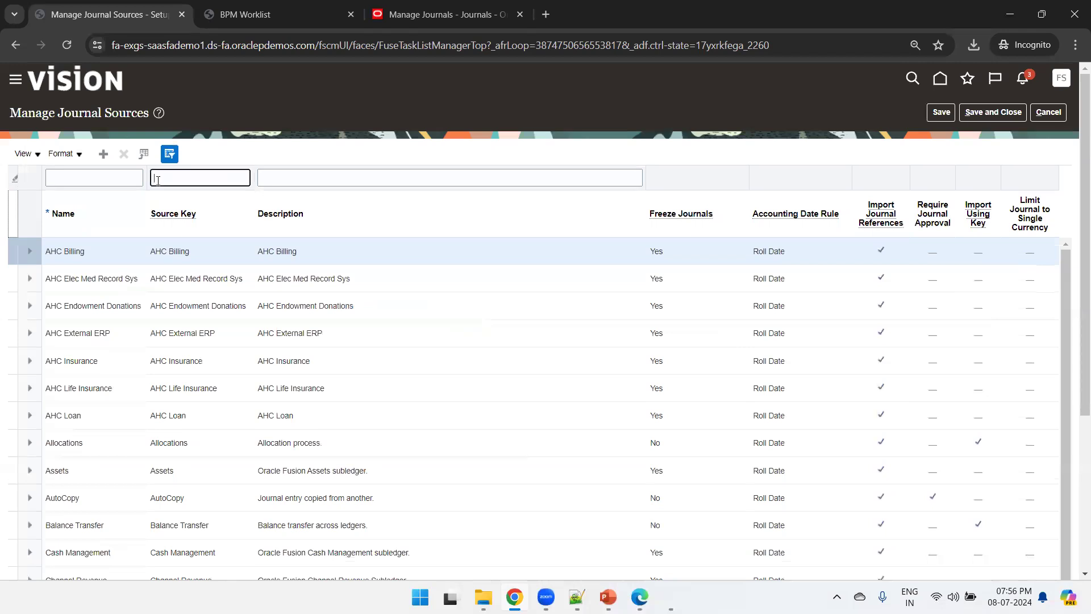
pyautogui.click(116, 181)
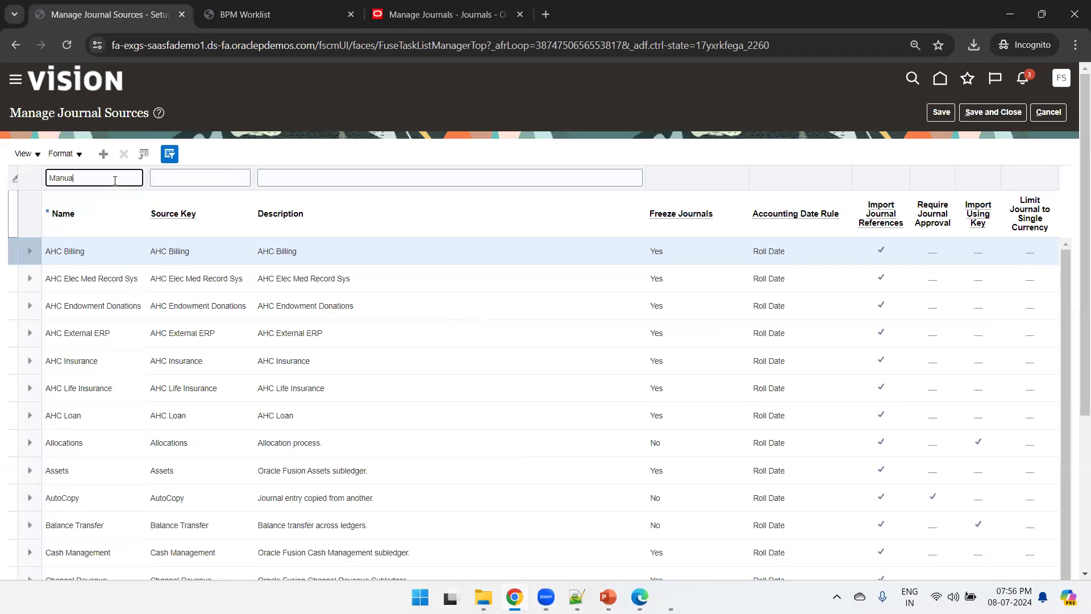
pyautogui.write('Manual')
pyautogui.press('Return')
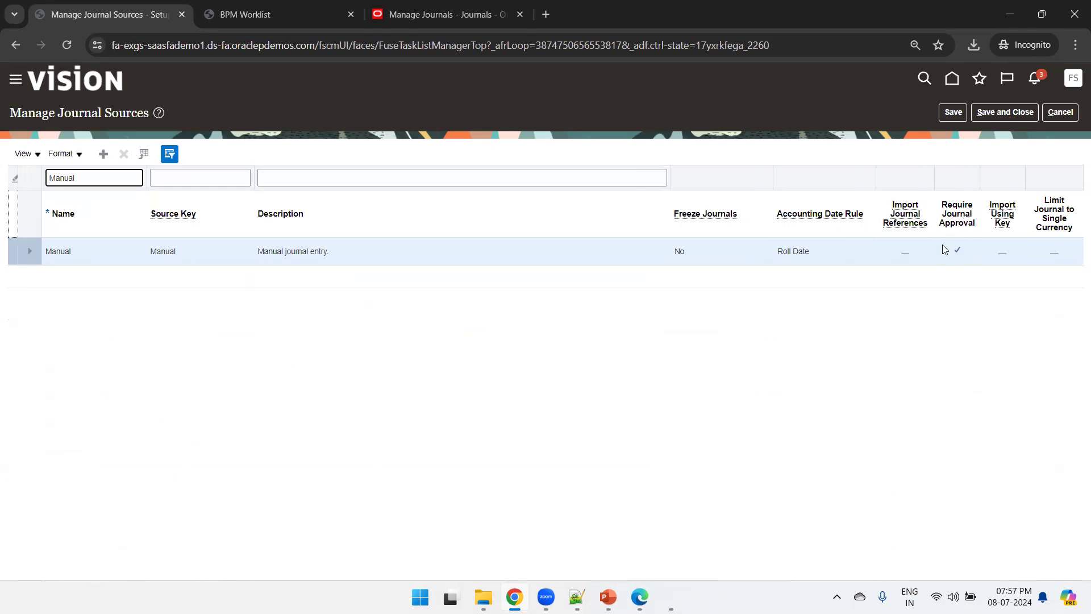
pyautogui.click(1059, 116)
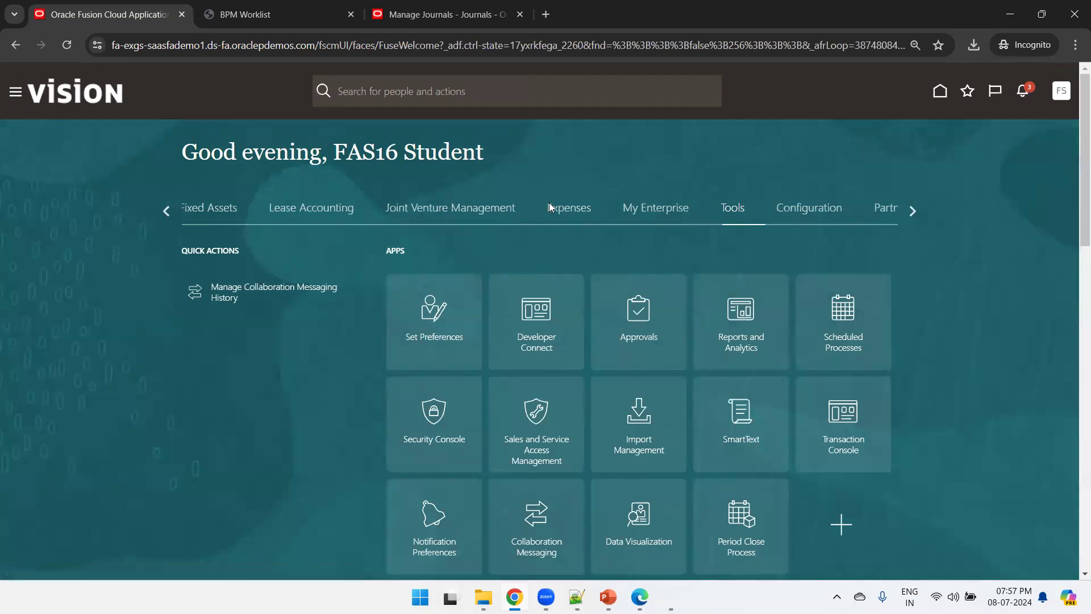
# Create a new journal from General Accounting Journals, noting Approval Status shows Required.
pyautogui.click(167, 210)
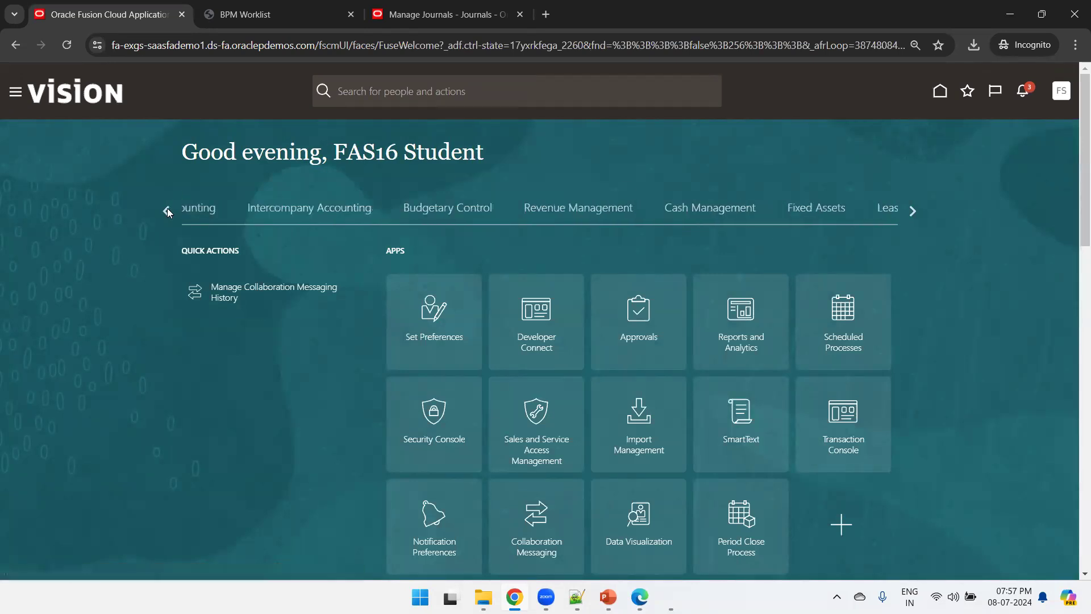
pyautogui.click(167, 210)
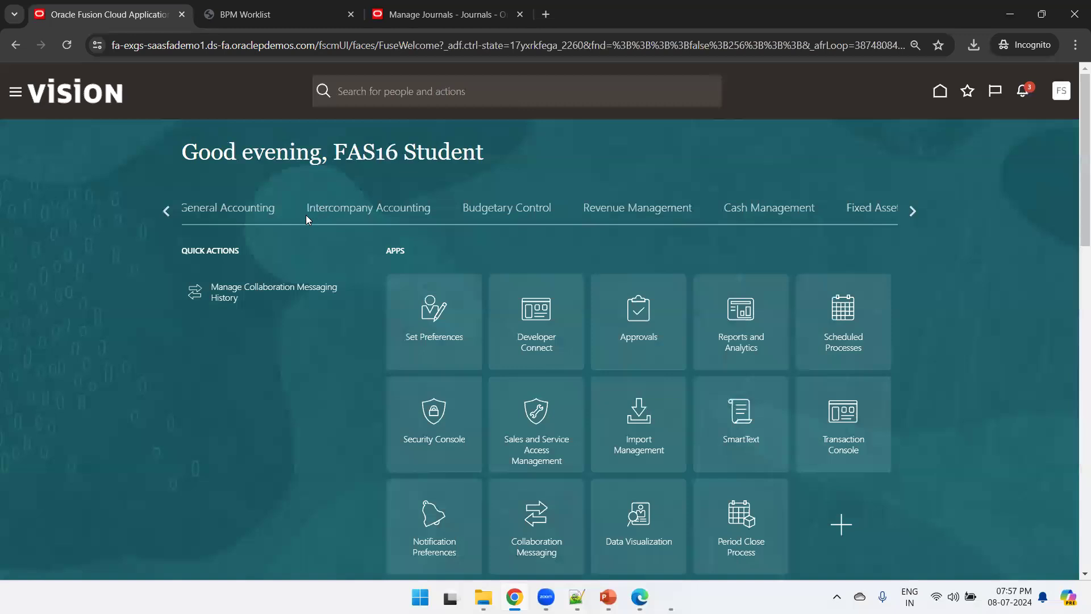
pyautogui.click(250, 215)
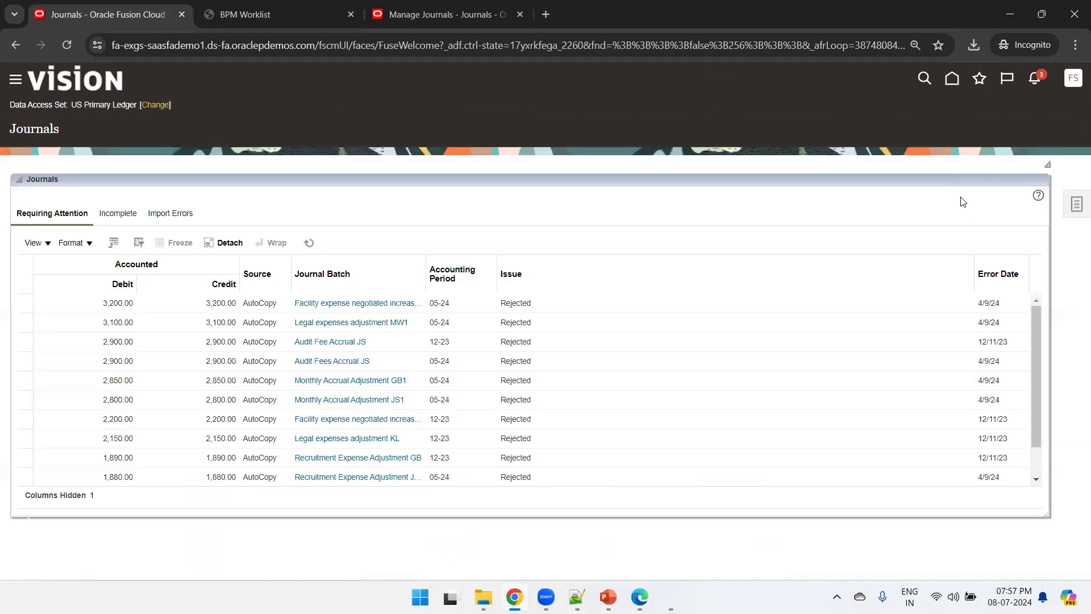
pyautogui.click(1071, 205)
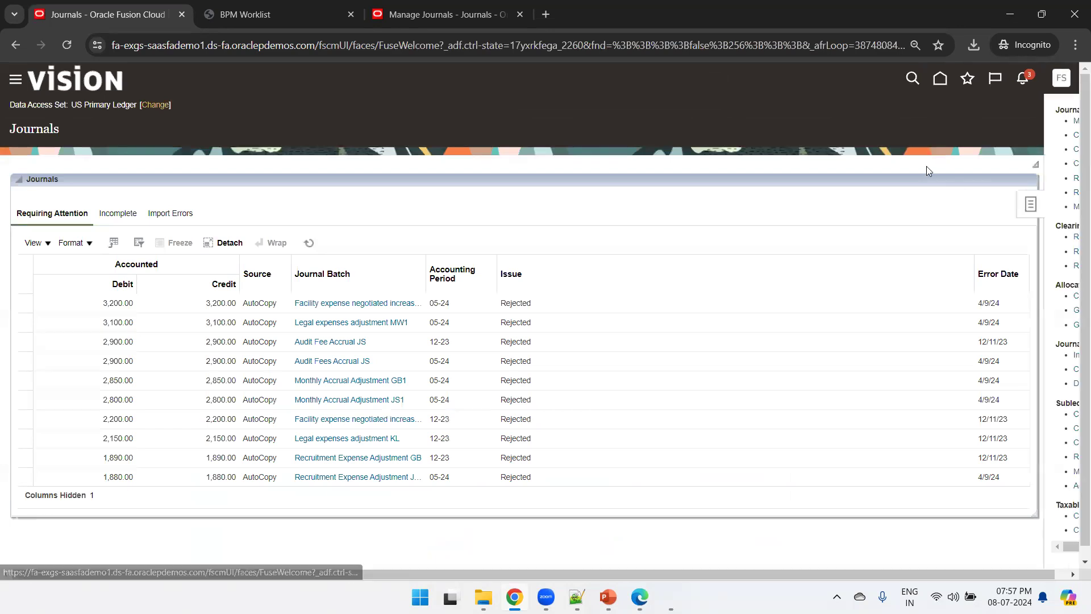
pyautogui.click(960, 136)
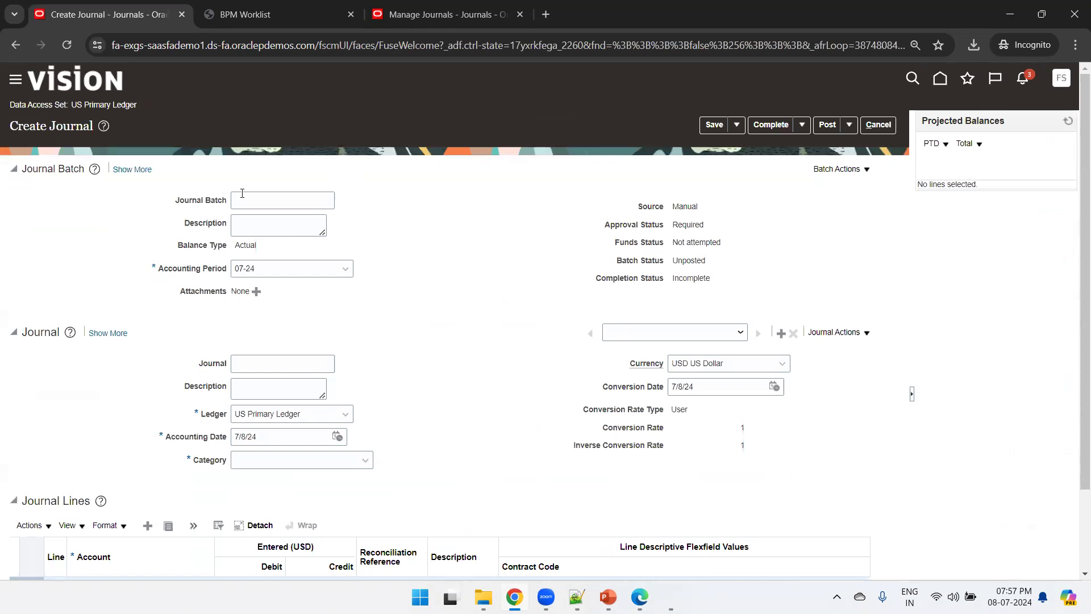
pyautogui.moveTo(682, 225); pyautogui.dragTo(604, 226)
# Set batch name, batch description, journal name and journal description all to XXORA-0003.
pyautogui.click(688, 223)
pyautogui.click(299, 195)
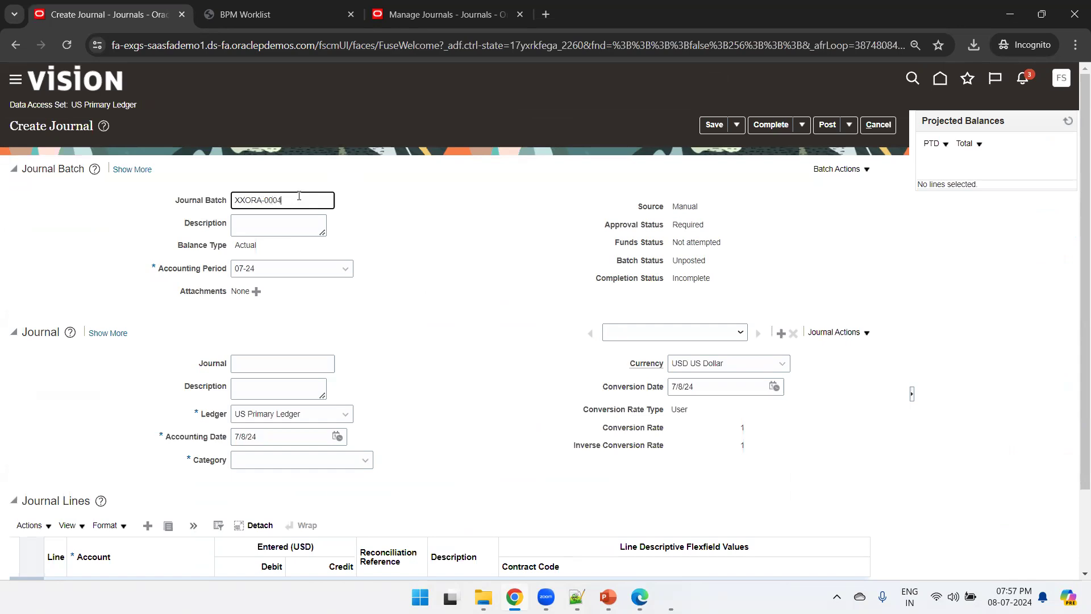
pyautogui.write('XXORA-0003')
pyautogui.hotkey('ctrl', 'a')
pyautogui.hotkey('ctrl', 'c')
pyautogui.press('Tab')
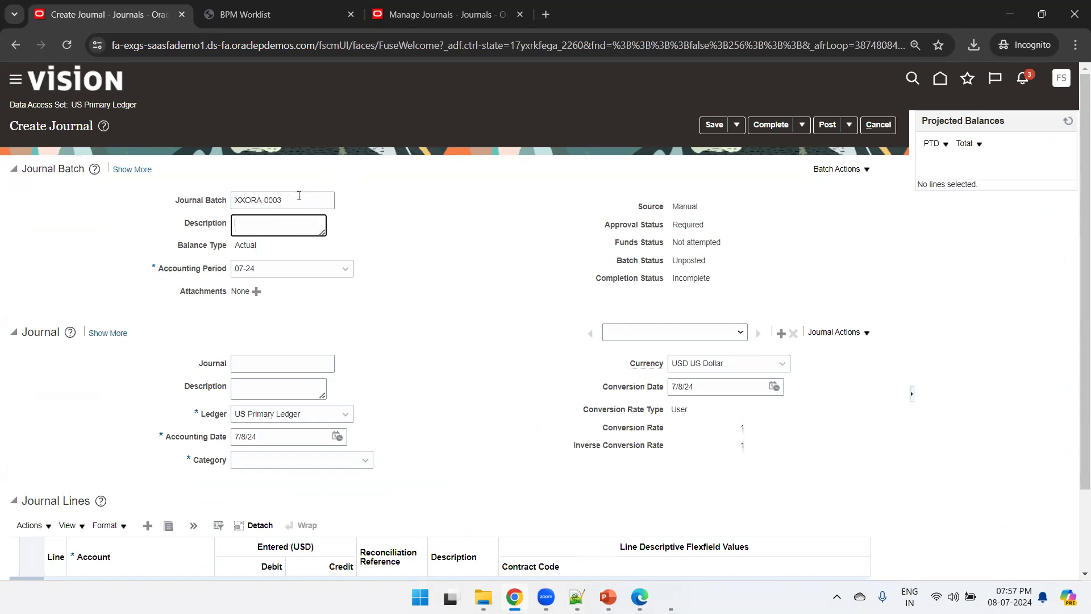
pyautogui.hotkey('ctrl', 'v')
pyautogui.click(276, 369)
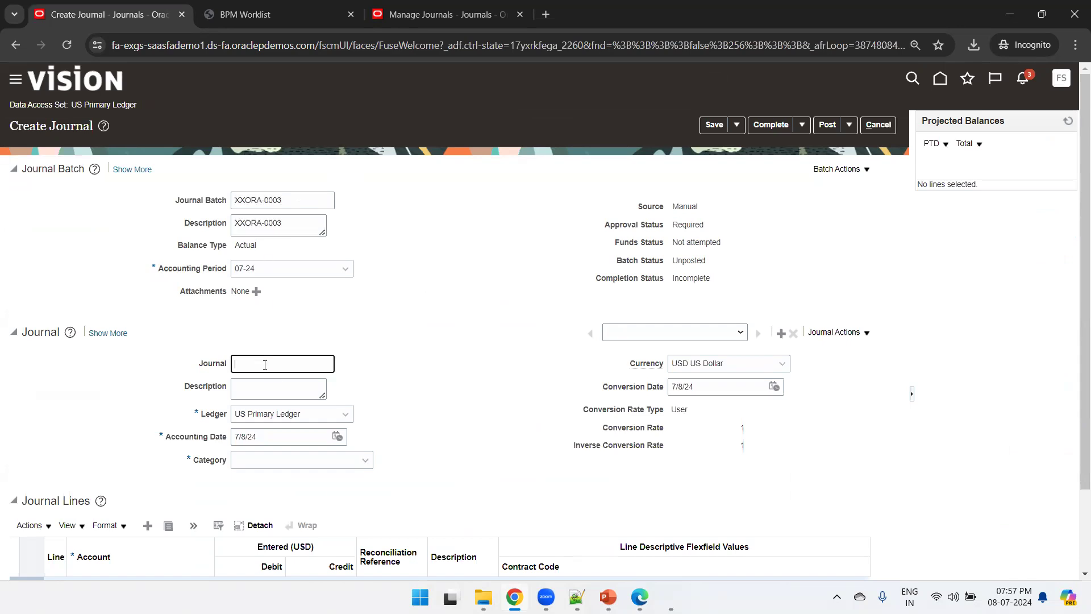
pyautogui.hotkey('ctrl', 'v')
pyautogui.press('Tab')
pyautogui.hotkey('ctrl', 'v')
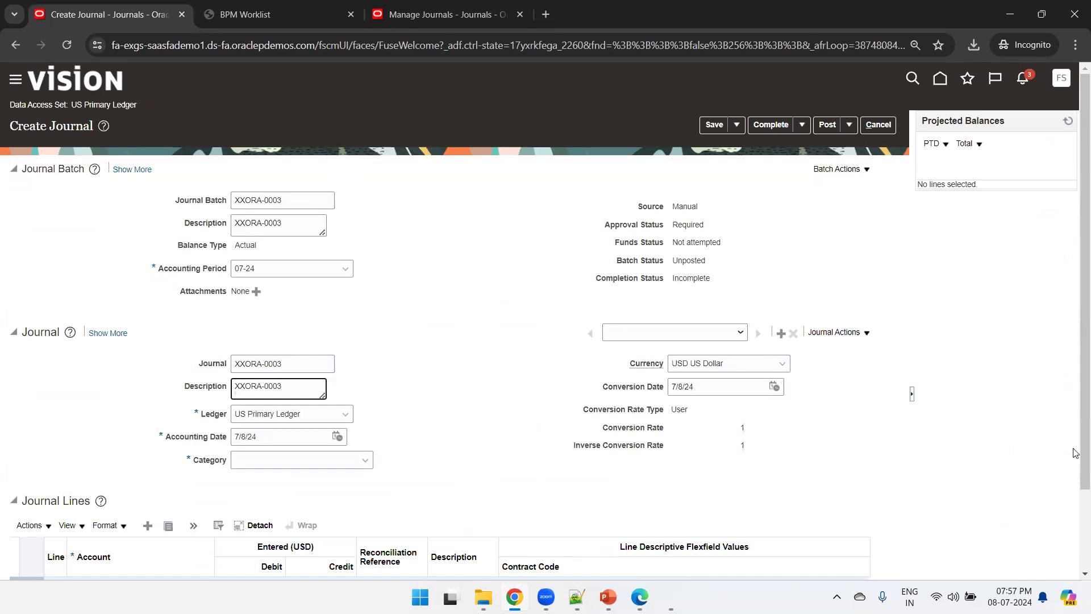
# Set the journal category to Manual and widen the journal lines' Account column.
pyautogui.moveTo(1075, 453); pyautogui.dragTo(1075, 490)
pyautogui.click(302, 364)
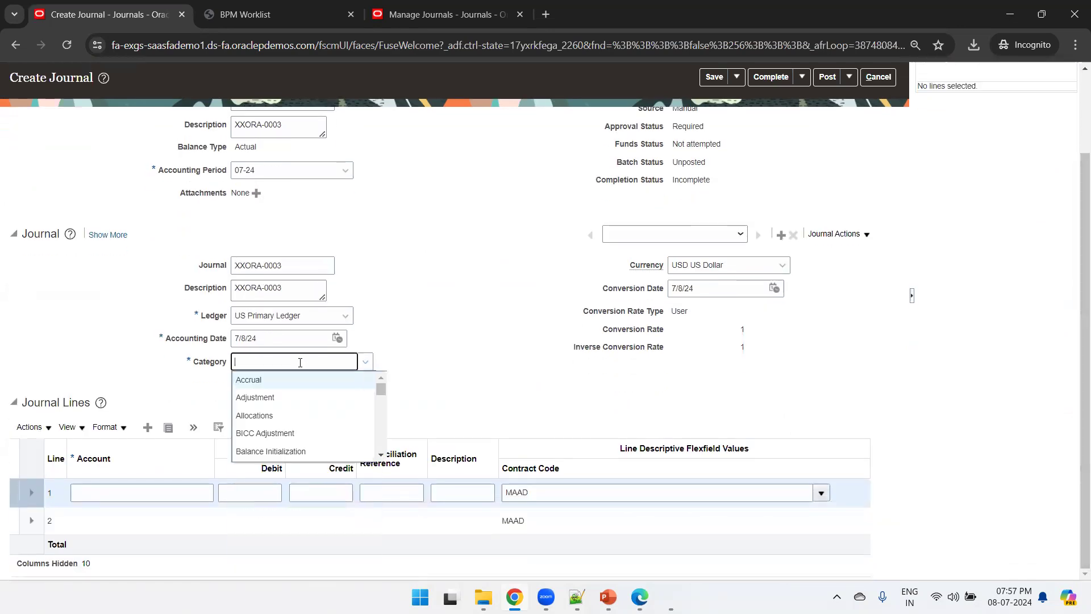
pyautogui.write('Manual')
pyautogui.press('Tab')
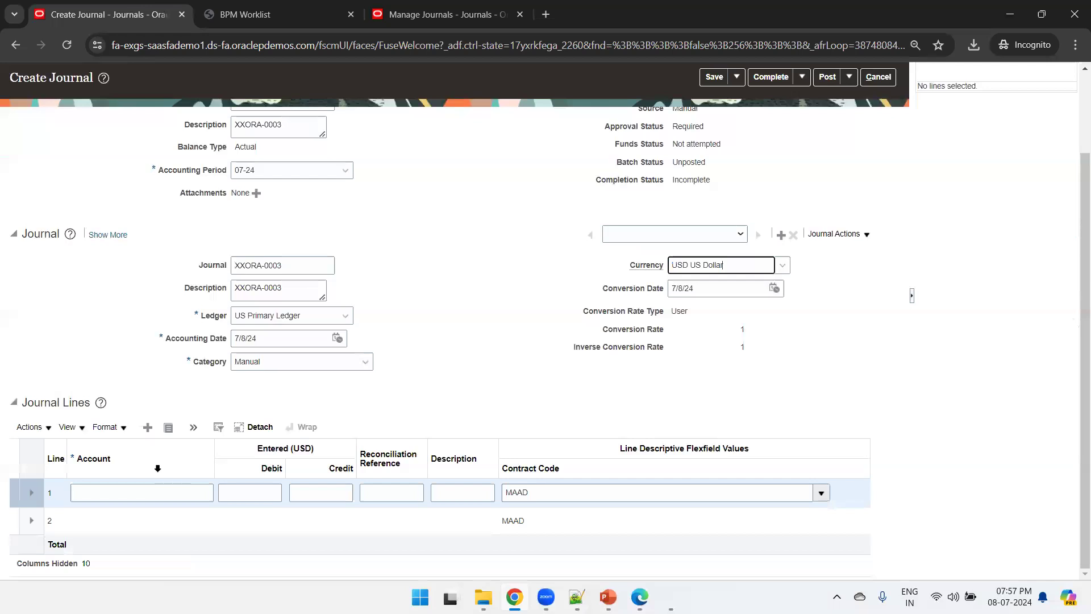
pyautogui.click(142, 491)
pyautogui.moveTo(214, 457); pyautogui.dragTo(232, 457)
pyautogui.click(219, 490)
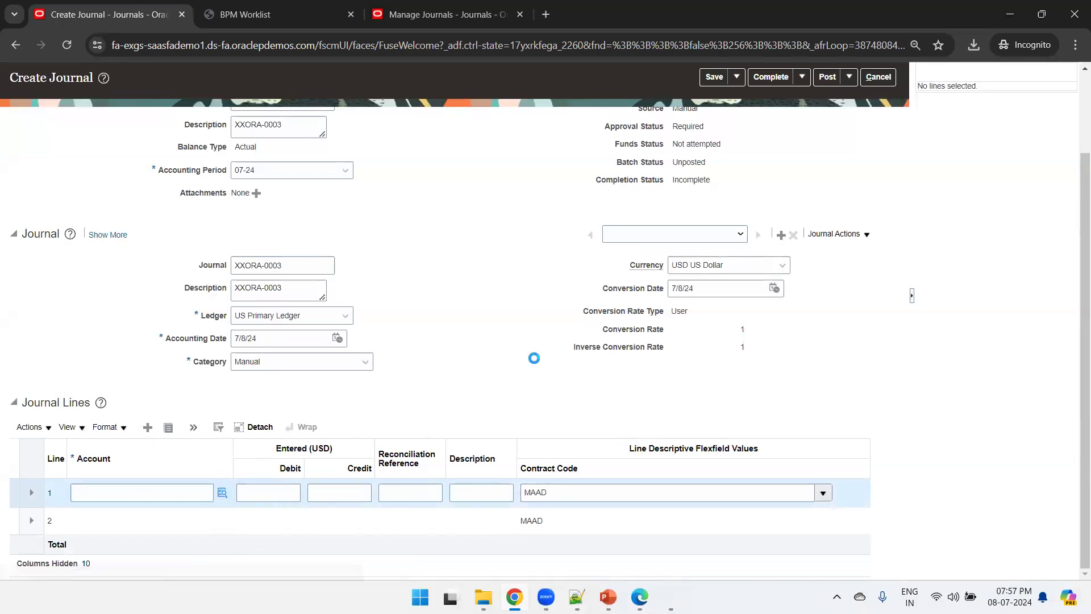
# Give line 1 account 101.10.15280.000.000.000 with a 1.00 debit.
pyautogui.click(554, 433)
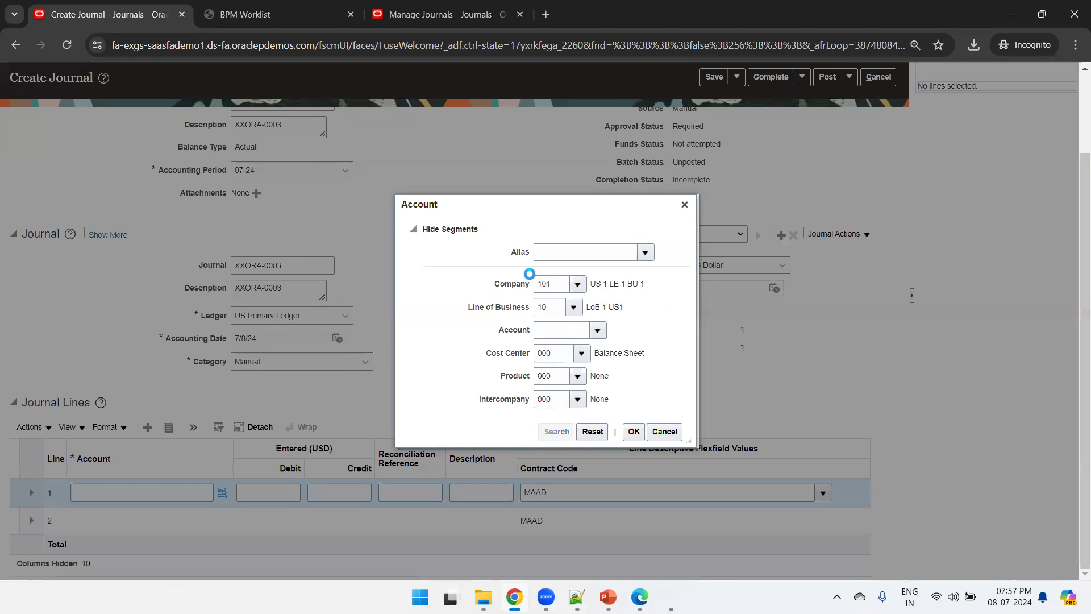
pyautogui.click(498, 284)
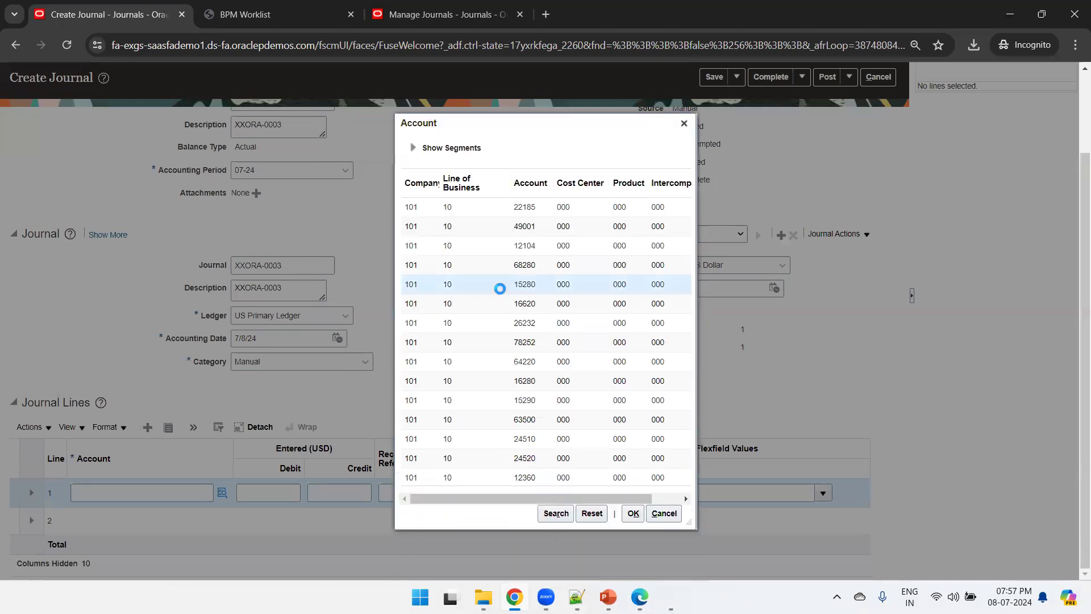
pyautogui.click(630, 519)
pyautogui.click(280, 492)
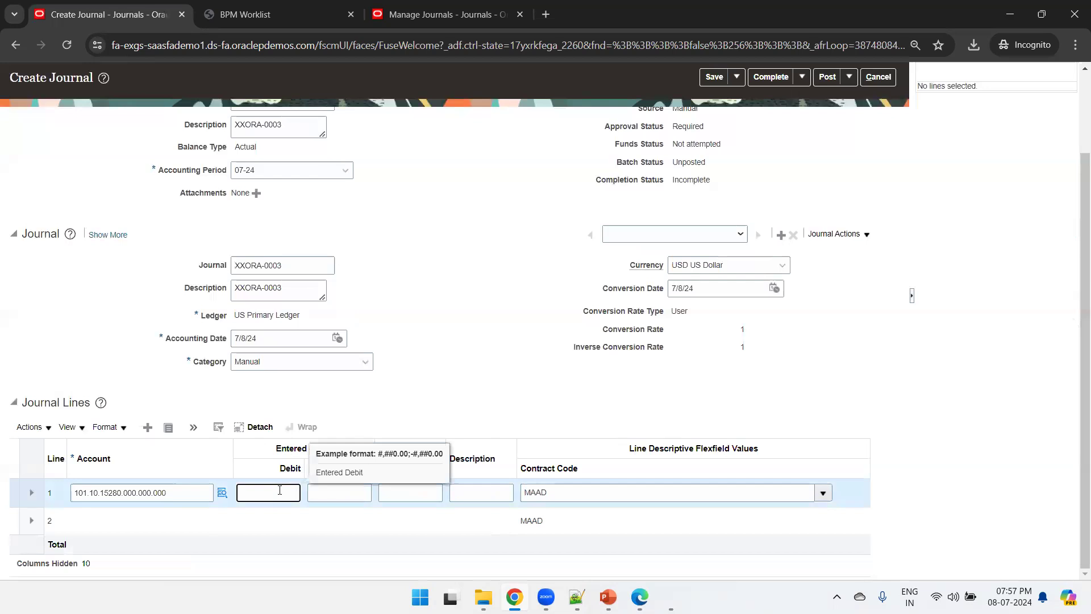
pyautogui.click(170, 518)
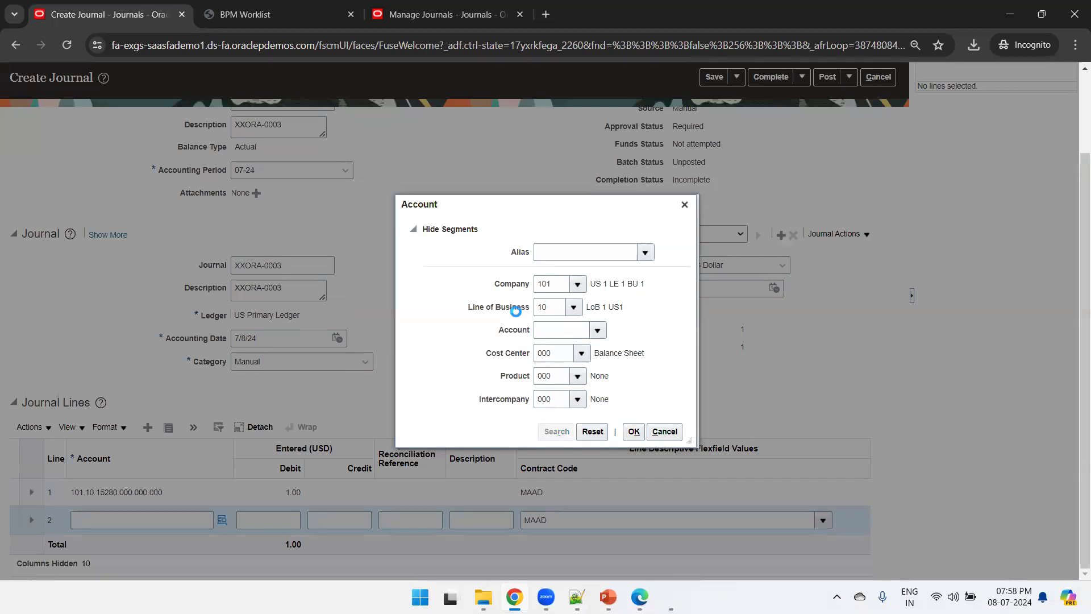
# Give line 2 account 101.10.24520.000.000.000 with a credit of 1, then save the journal.
pyautogui.click(521, 457)
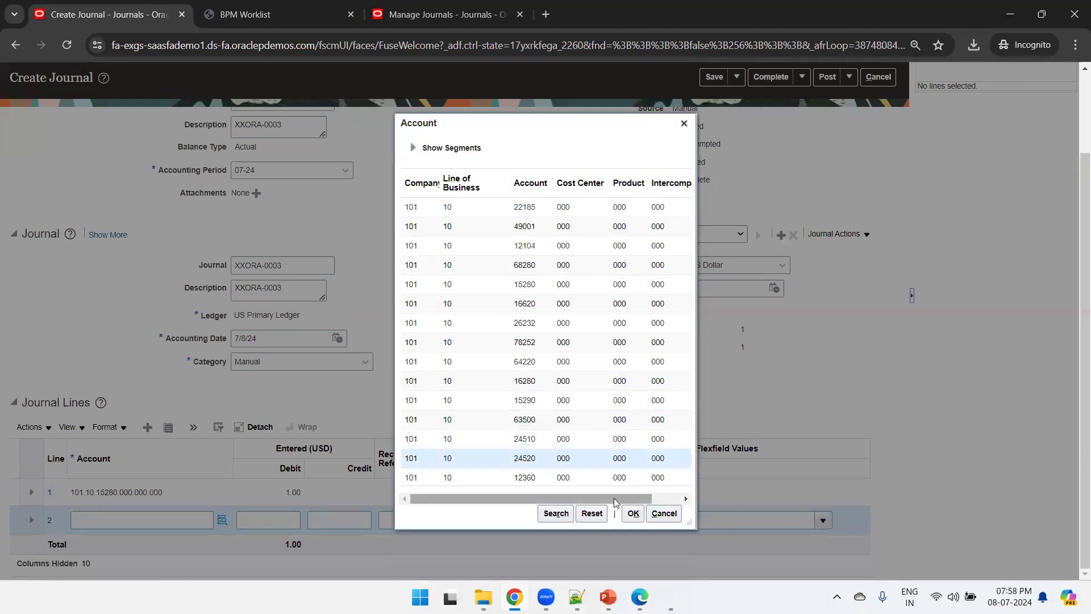
pyautogui.click(632, 514)
pyautogui.click(346, 520)
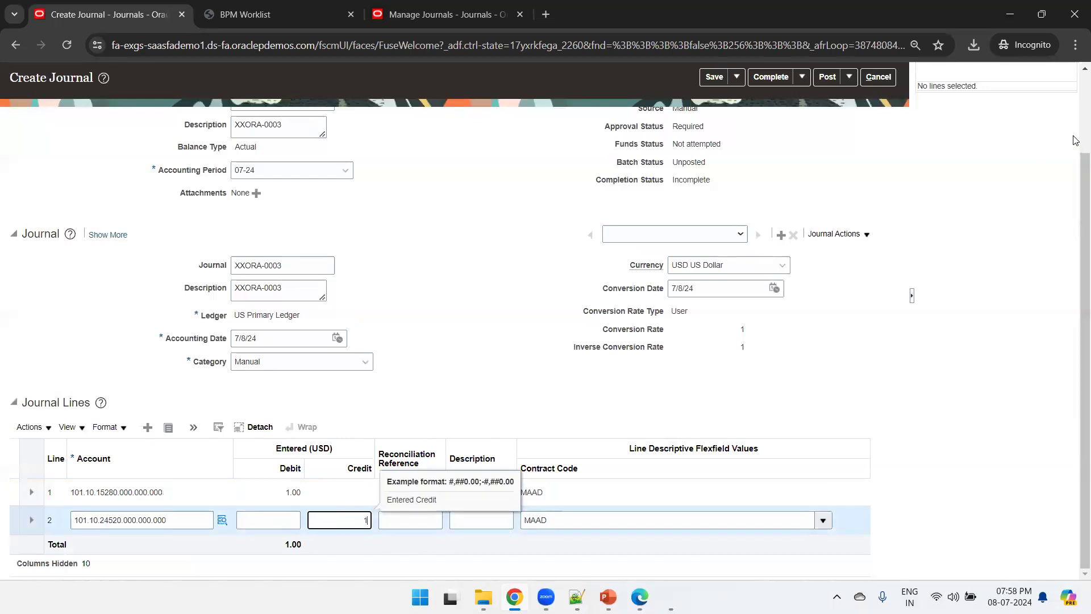
pyautogui.scroll(2, 669, 223)
pyautogui.click(713, 125)
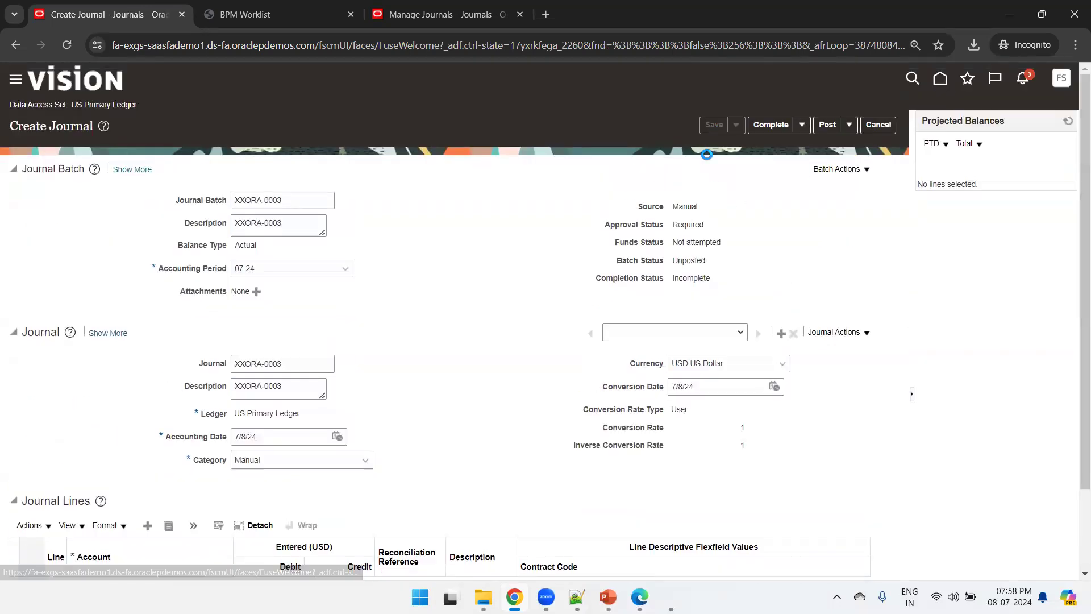
# Request approval for batch XXORA-0003 and acknowledge the submission confirmation.
pyautogui.click(847, 178)
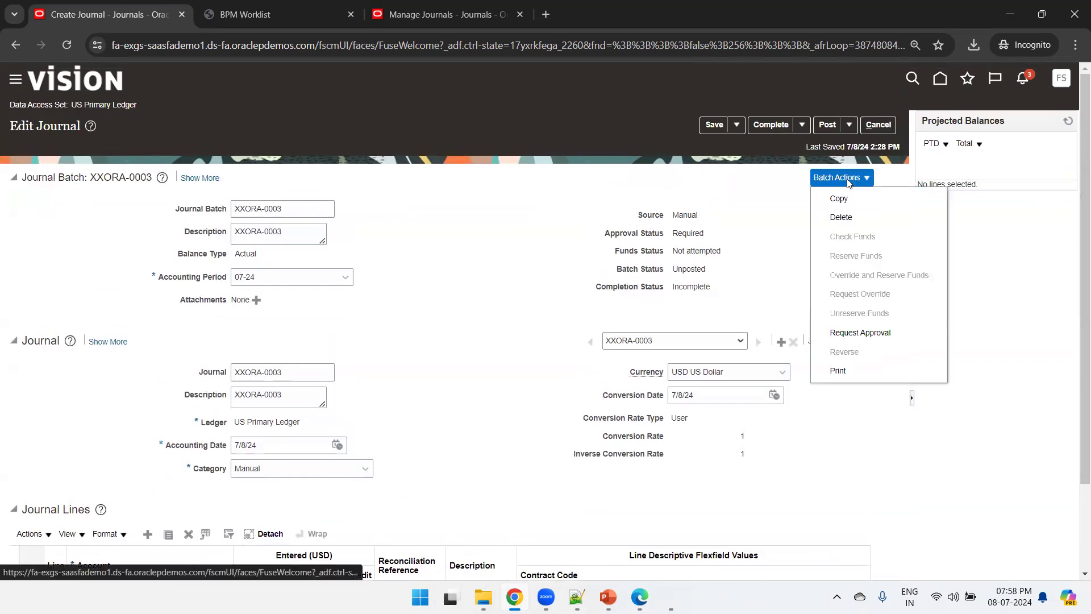
pyautogui.click(844, 334)
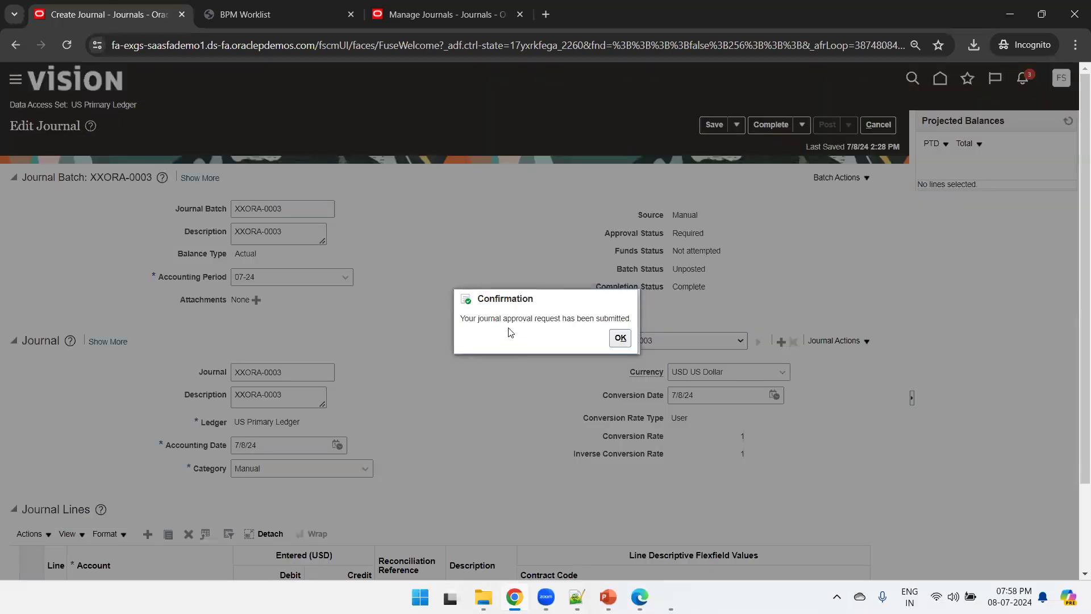
pyautogui.click(620, 339)
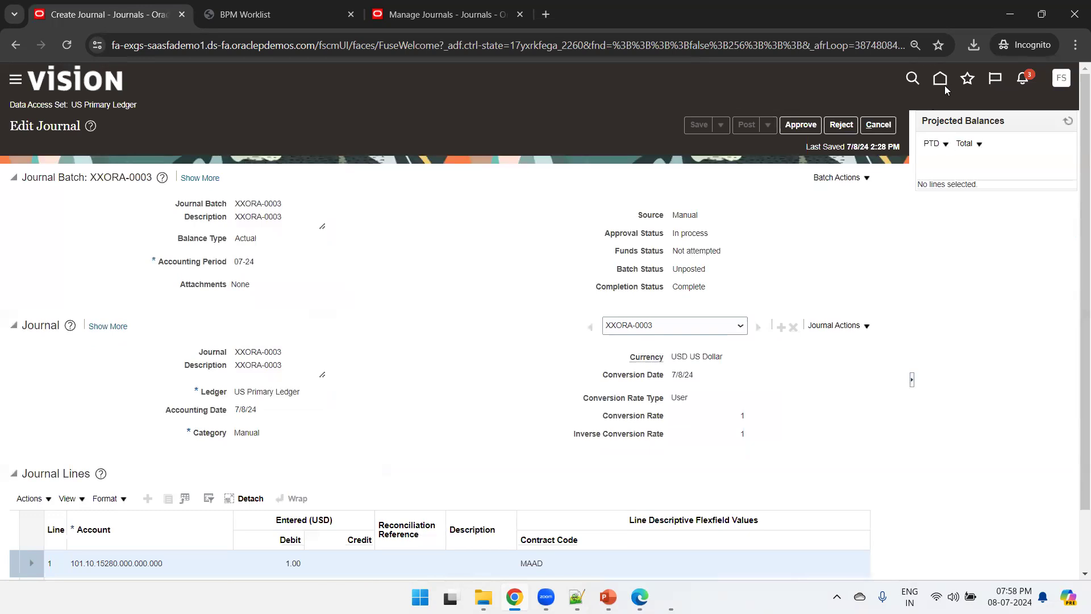
pyautogui.click(941, 85)
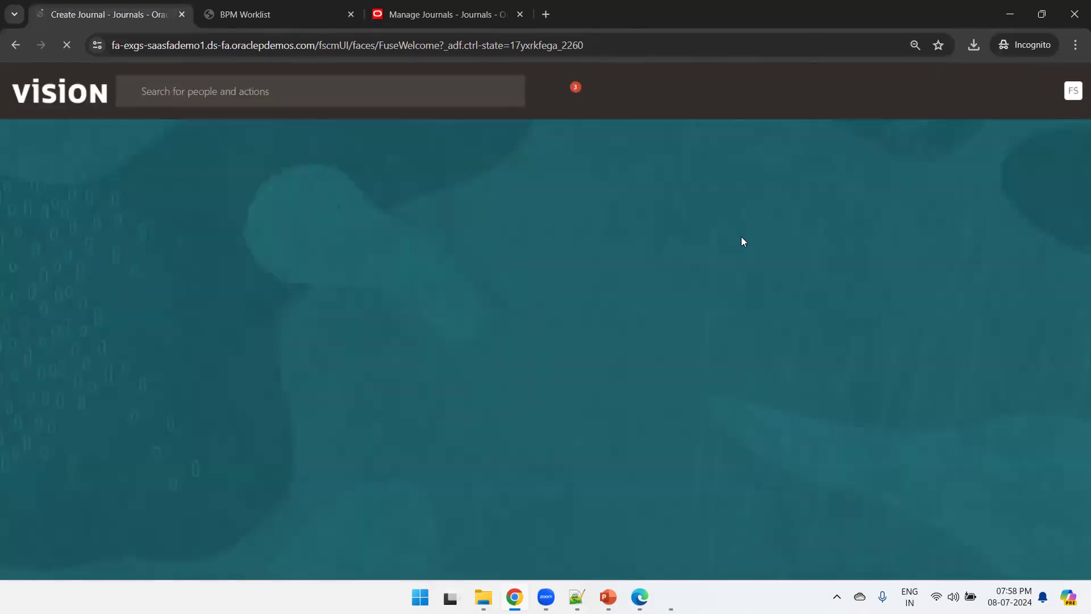
# In Tools' Transaction Console, view XXORA-0003's journal approval details, then return to the list.
pyautogui.click(909, 220)
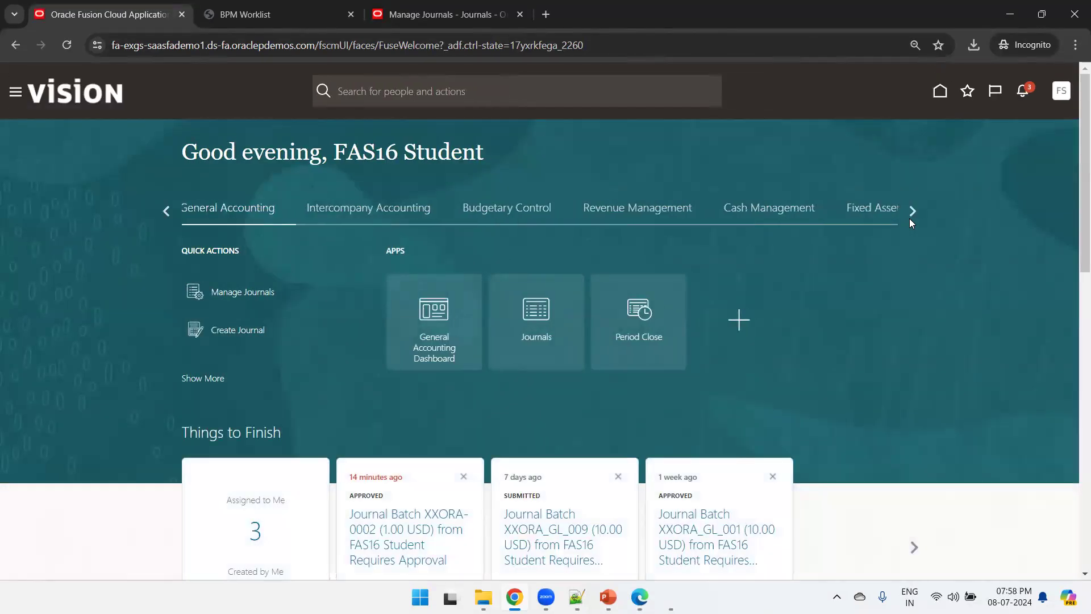
pyautogui.click(909, 219)
pyautogui.click(733, 211)
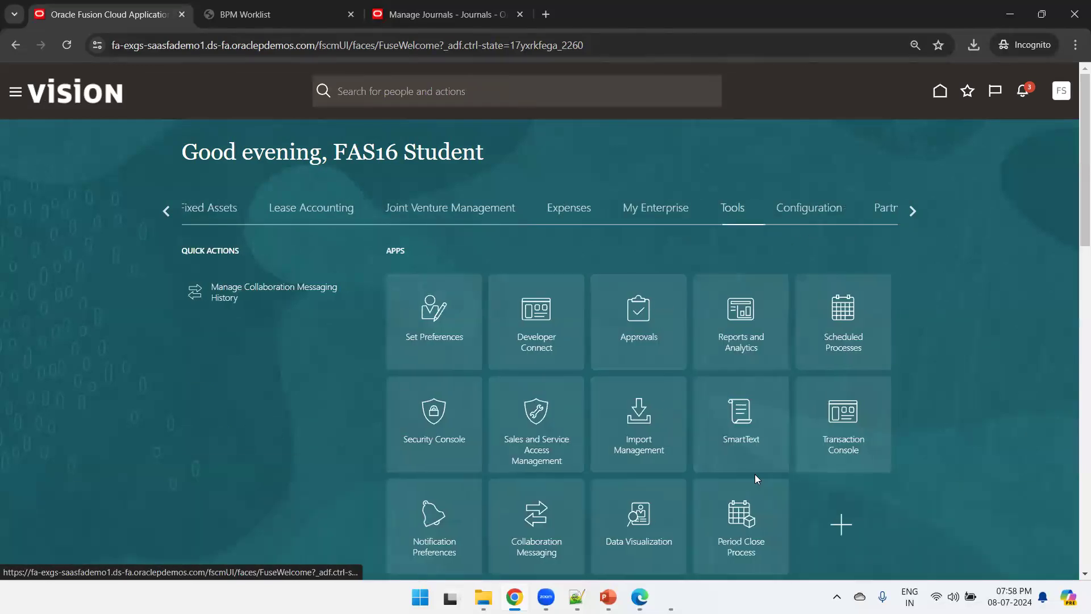
pyautogui.click(853, 439)
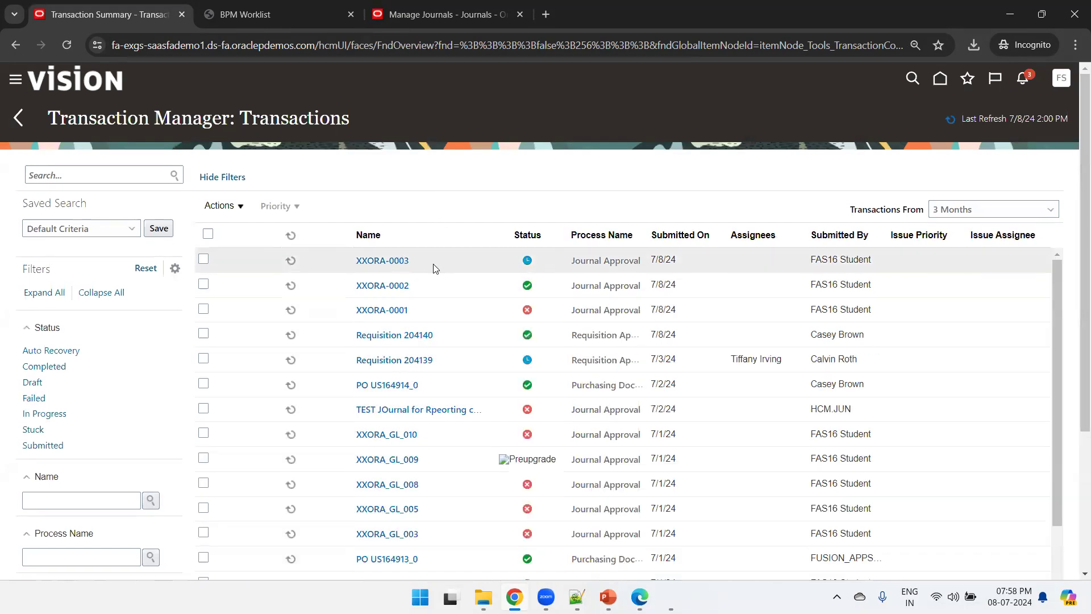
pyautogui.click(392, 263)
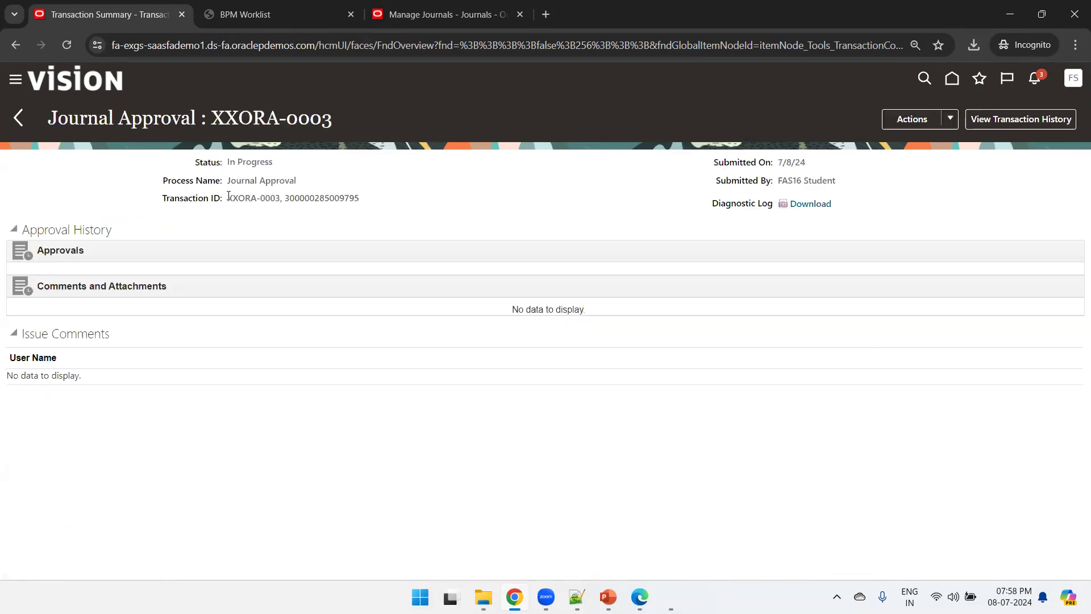
pyautogui.click(18, 118)
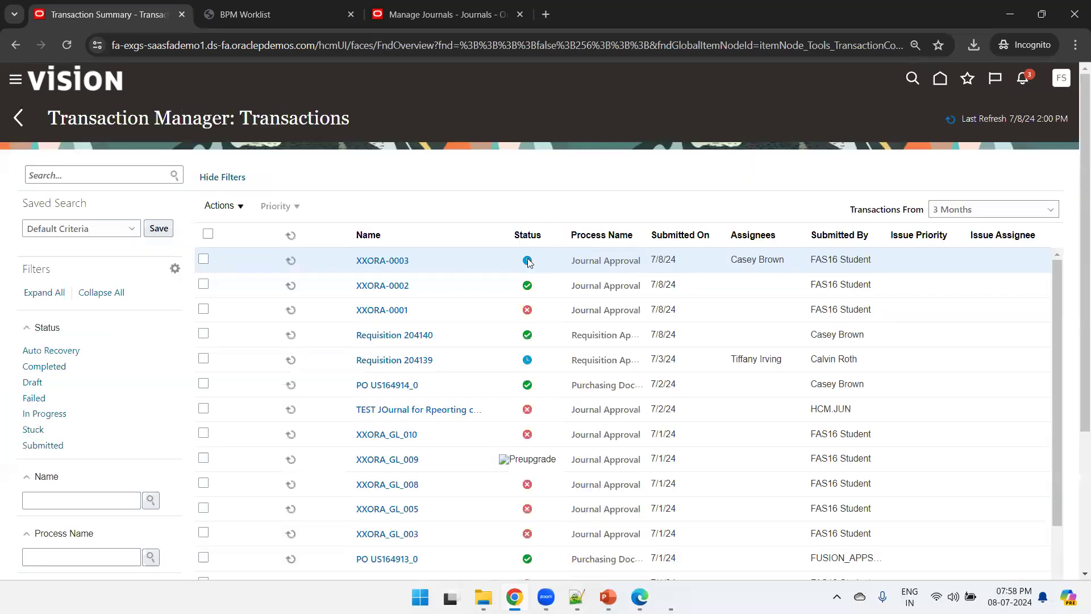
# Switch to the BPM Worklist tab and reload the expired page.
pyautogui.click(276, 10)
pyautogui.click(314, 45)
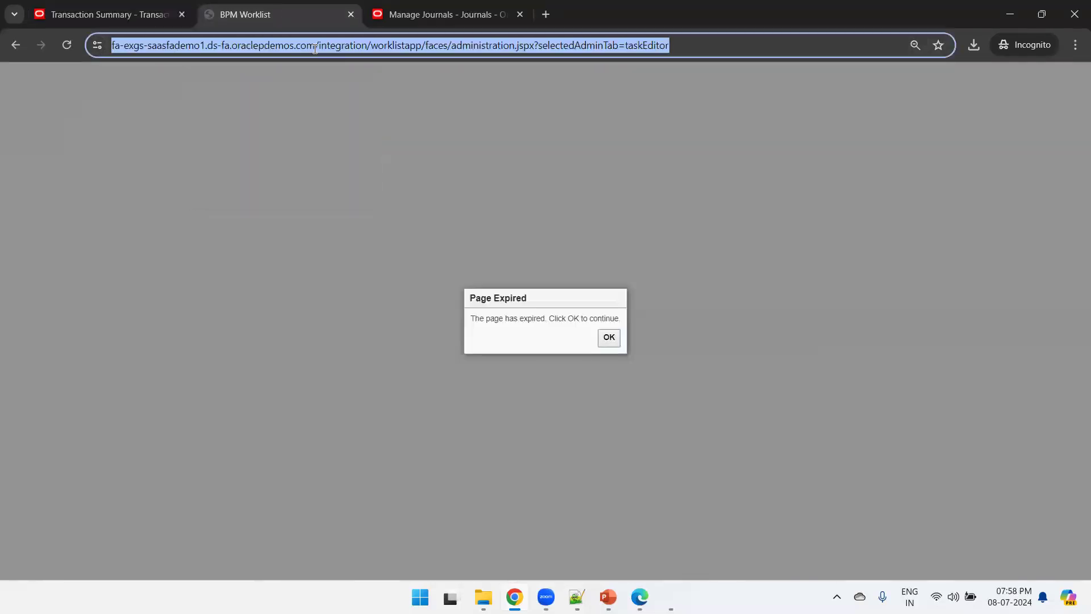
pyautogui.press('Return')
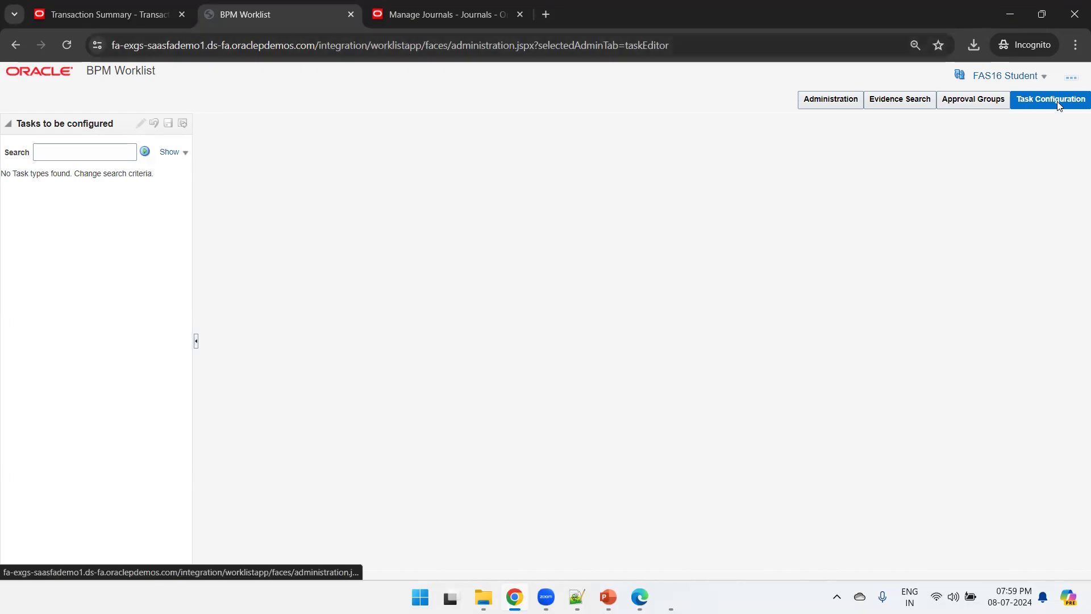
pyautogui.click(67, 157)
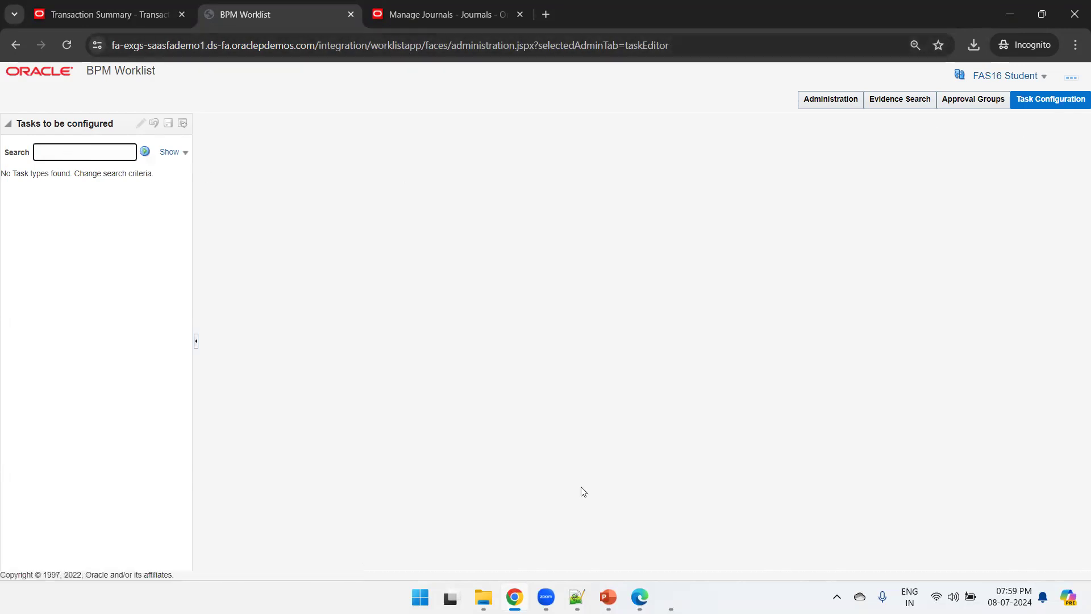
# Search Task Configuration for FinGlJournalApproval, pasted from the notes file, and open the result.
pyautogui.hotkey('alt', 'Tab')
pyautogui.doubleClick(109, 107)
pyautogui.hotkey('ctrl', 'c')
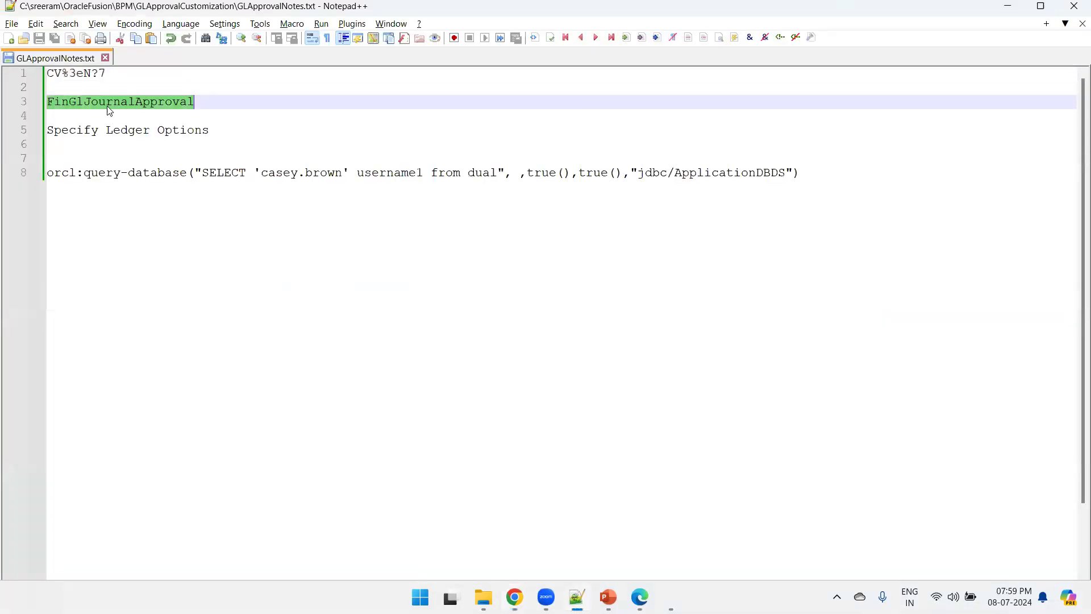
pyautogui.hotkey('alt', 'Tab')
pyautogui.hotkey('ctrl', 'v')
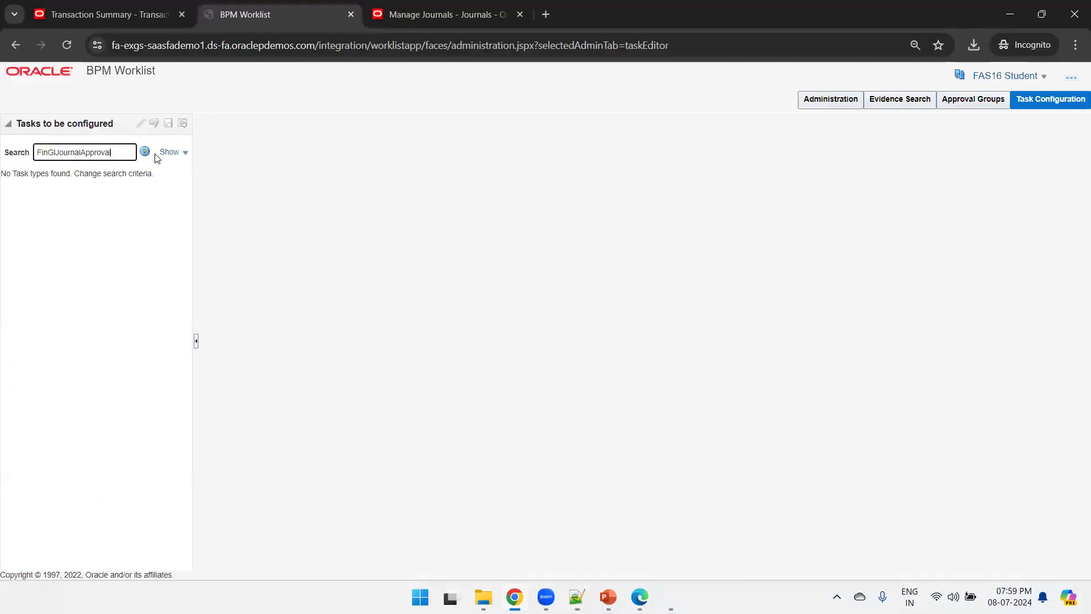
pyautogui.click(145, 151)
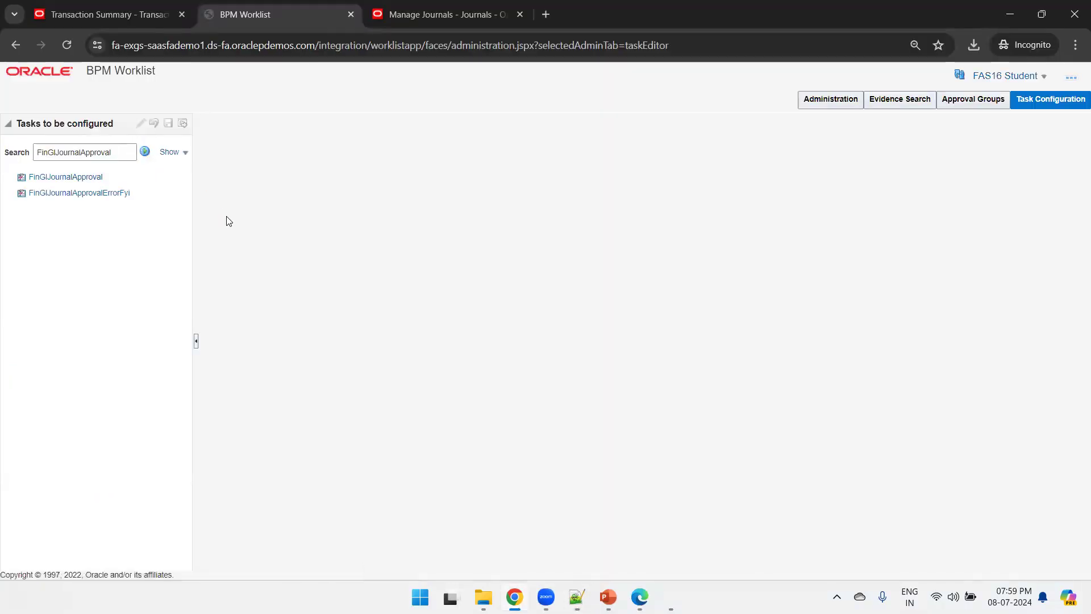
pyautogui.click(75, 178)
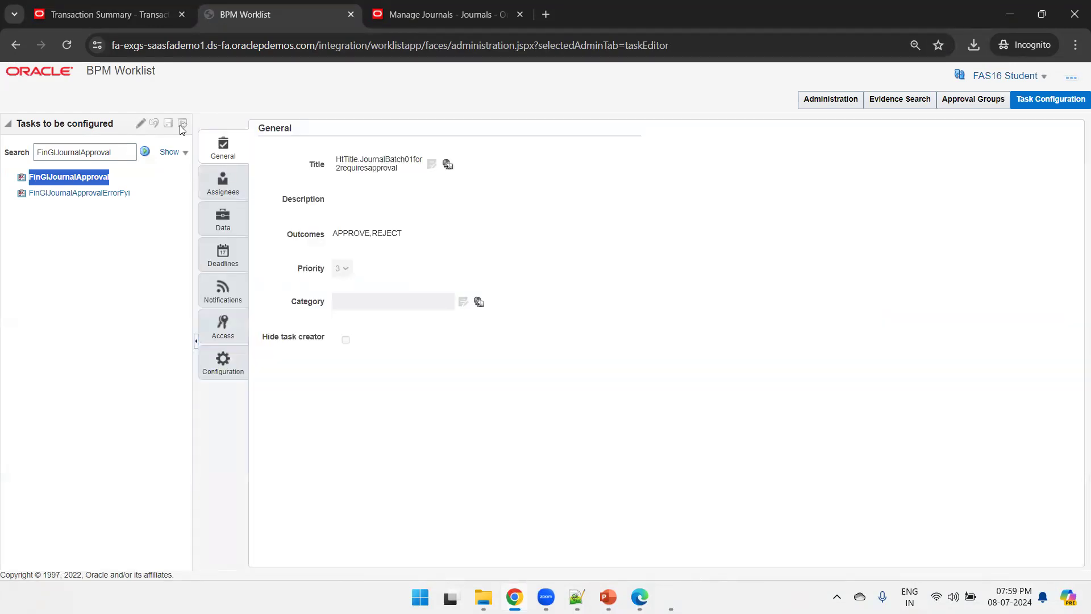
# Edit the task's assignee flow and inspect the approval group participant's advanced options.
pyautogui.click(141, 123)
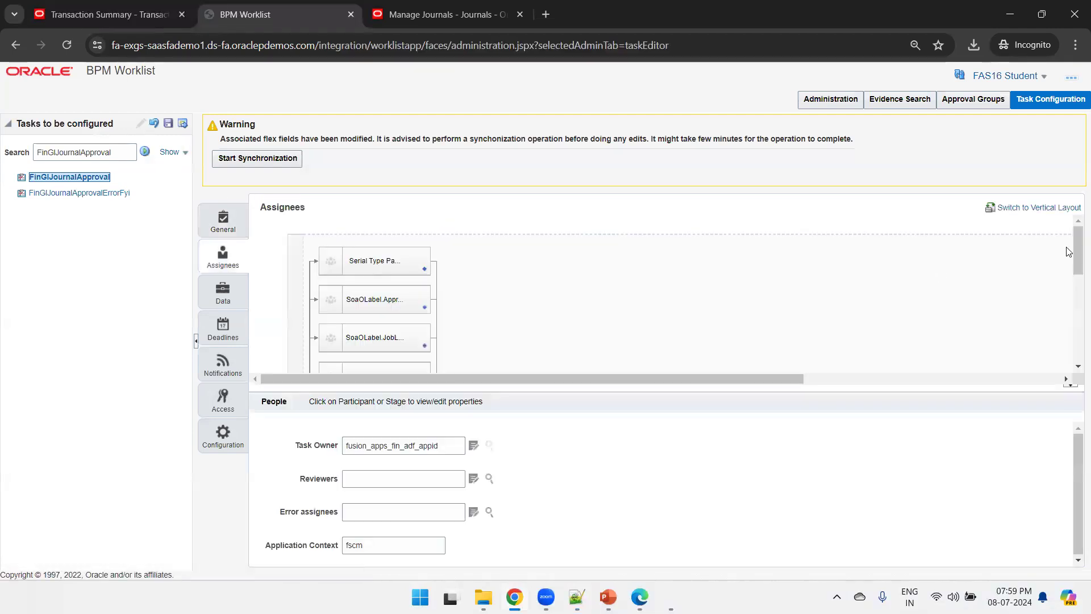
pyautogui.hscroll(5, 1076, 269)
pyautogui.click(613, 295)
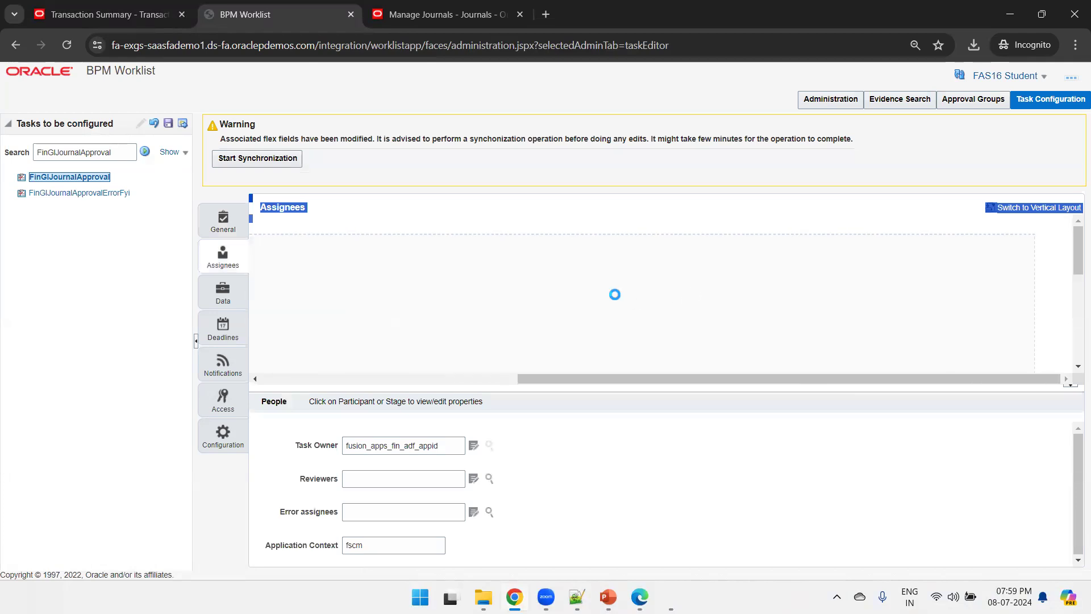
pyautogui.click(487, 379)
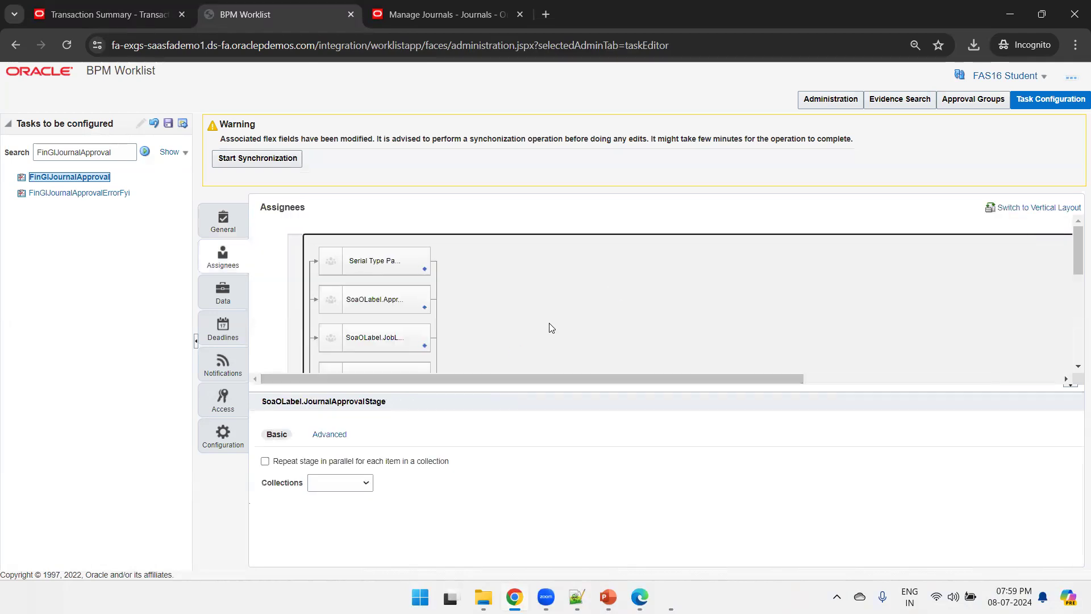
pyautogui.moveTo(1074, 264); pyautogui.dragTo(1075, 280)
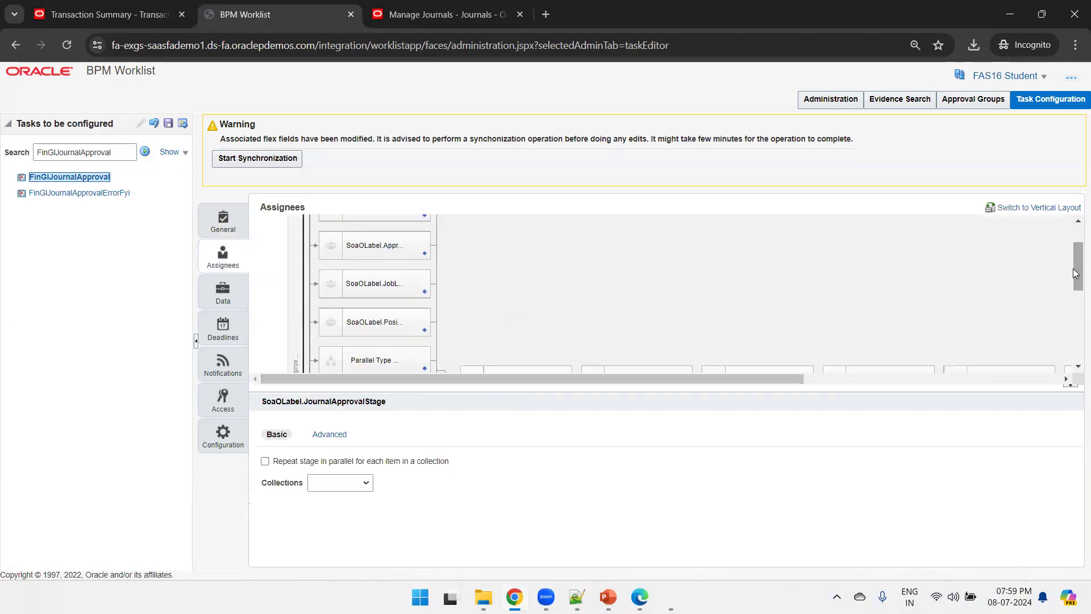
pyautogui.click(402, 257)
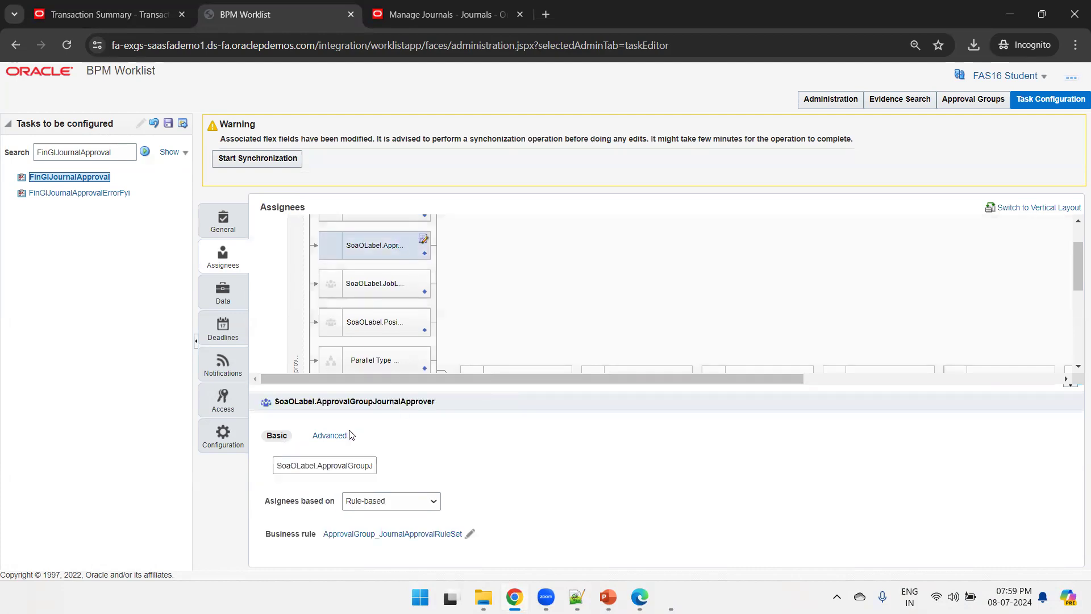
pyautogui.click(328, 436)
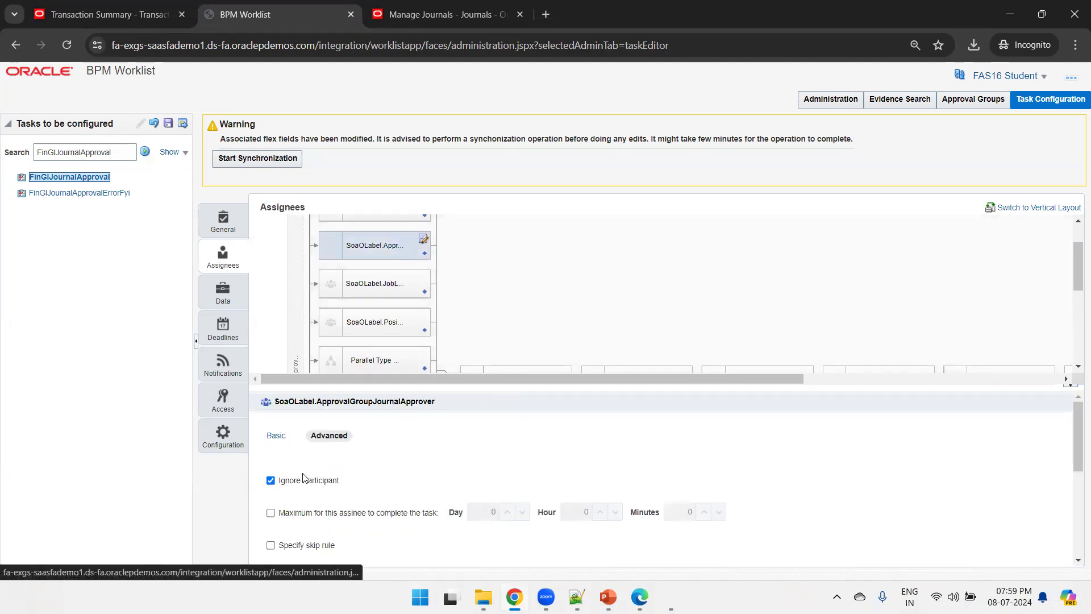
pyautogui.scroll(-3, 629, 249)
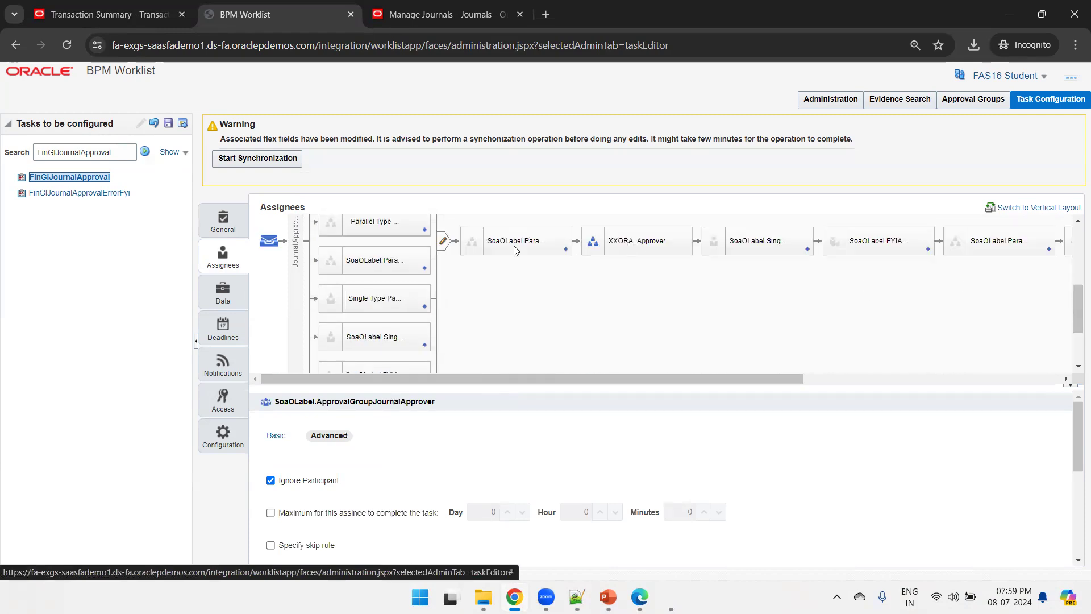
# Inspect the parallel approval participant and open the XXORA_Approver participant's settings.
pyautogui.click(545, 241)
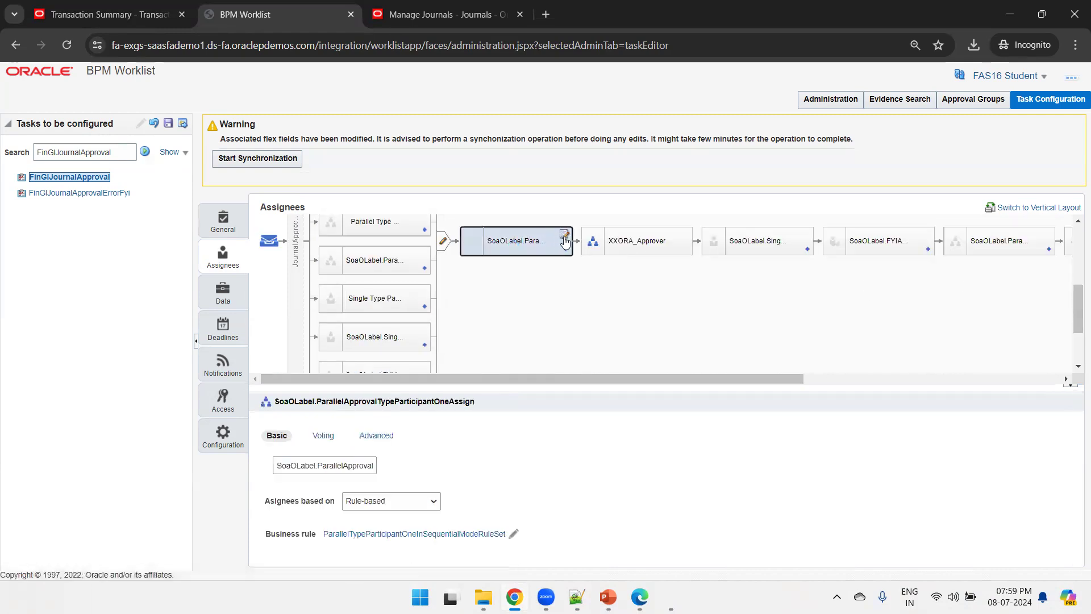
pyautogui.click(564, 240)
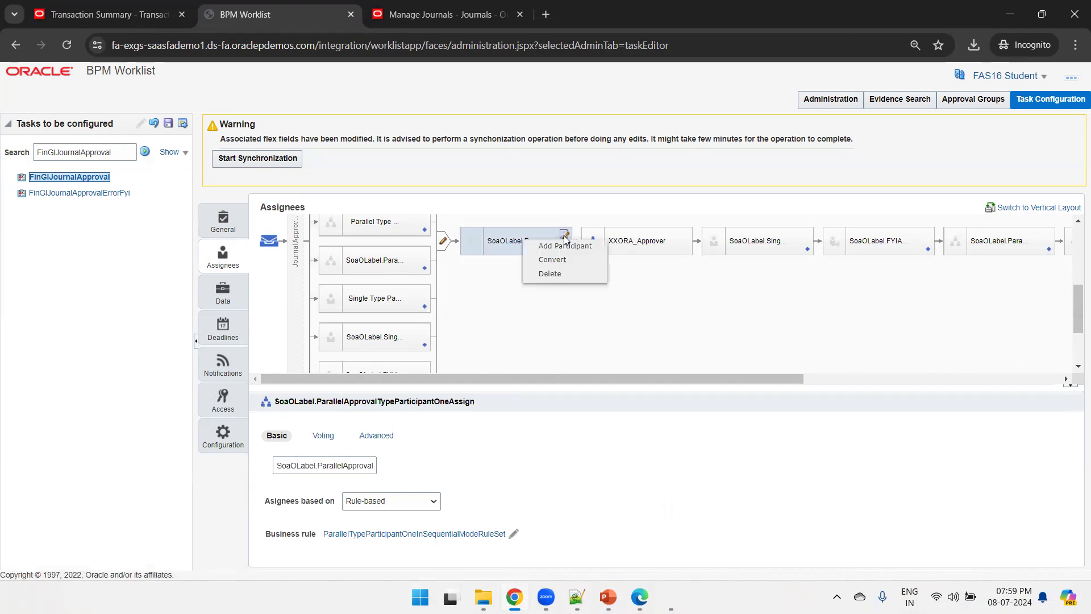
pyautogui.moveTo(574, 249)
pyautogui.moveTo(636, 247)
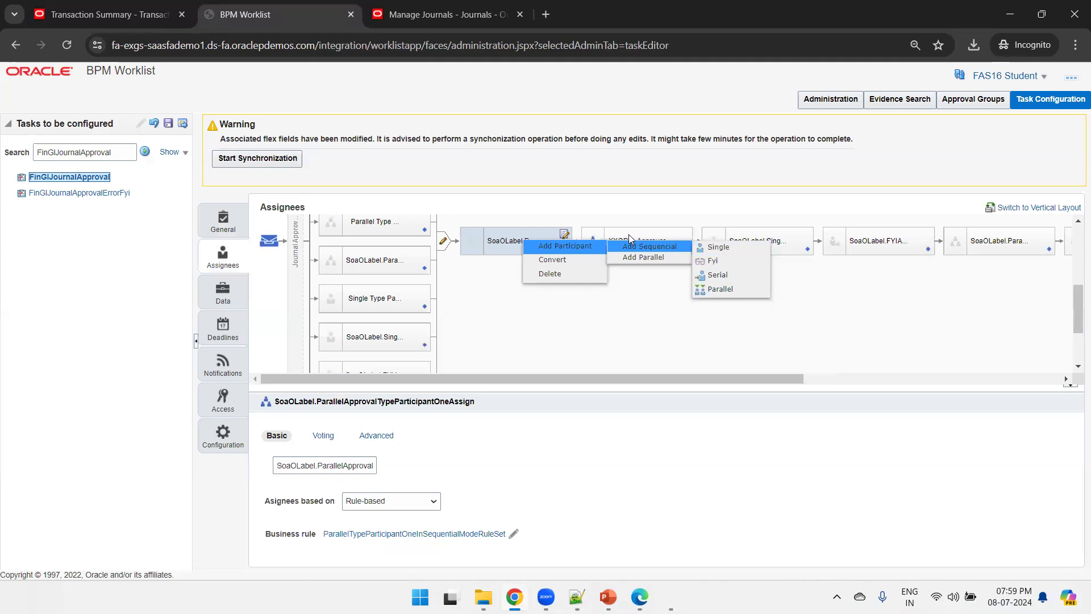
pyautogui.click(639, 293)
pyautogui.click(615, 240)
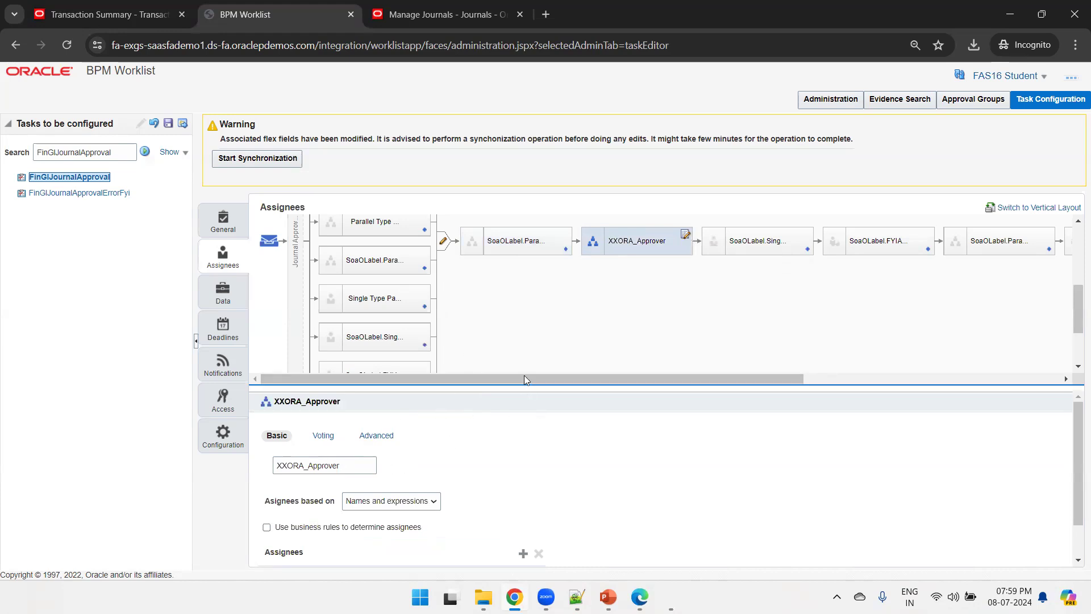
# Commit the customized approval task without comments, leaving XXORA-0003 In Progress with one assigned approver.
pyautogui.moveTo(523, 386); pyautogui.dragTo(516, 330)
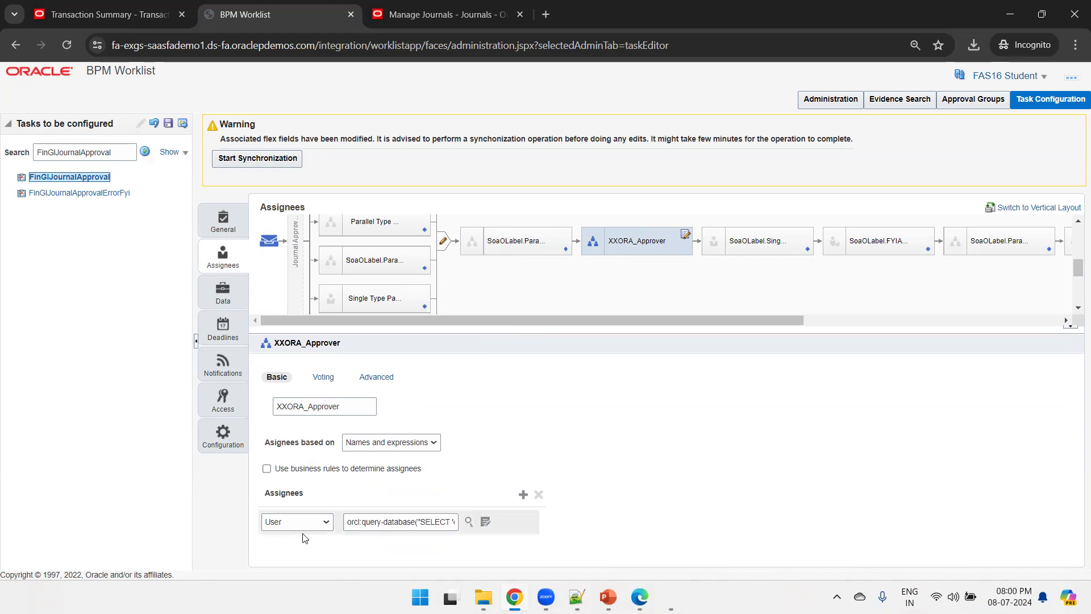
pyautogui.click(183, 125)
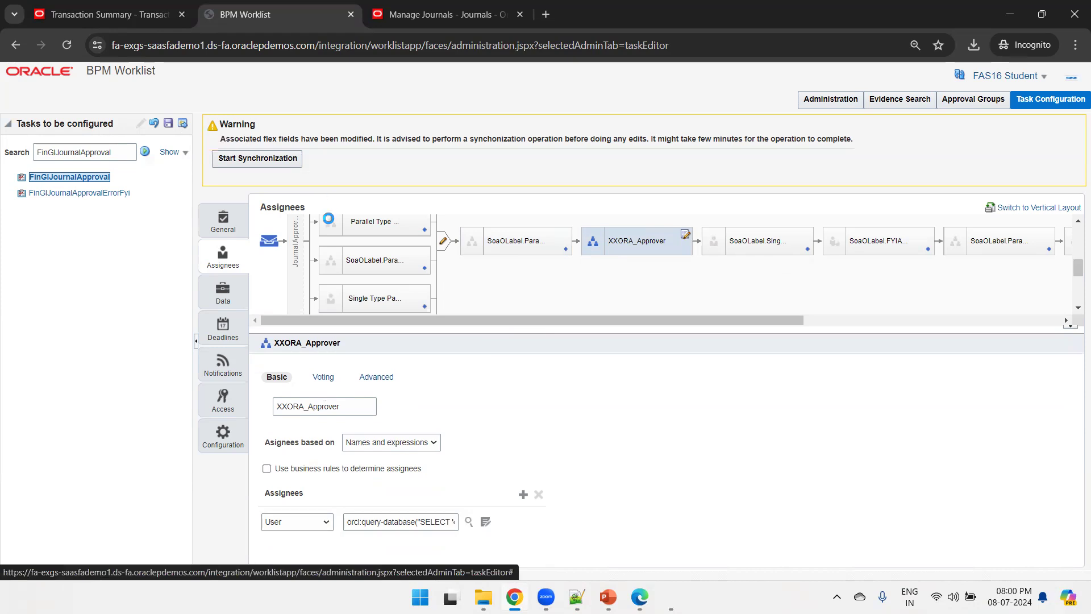
pyautogui.click(606, 418)
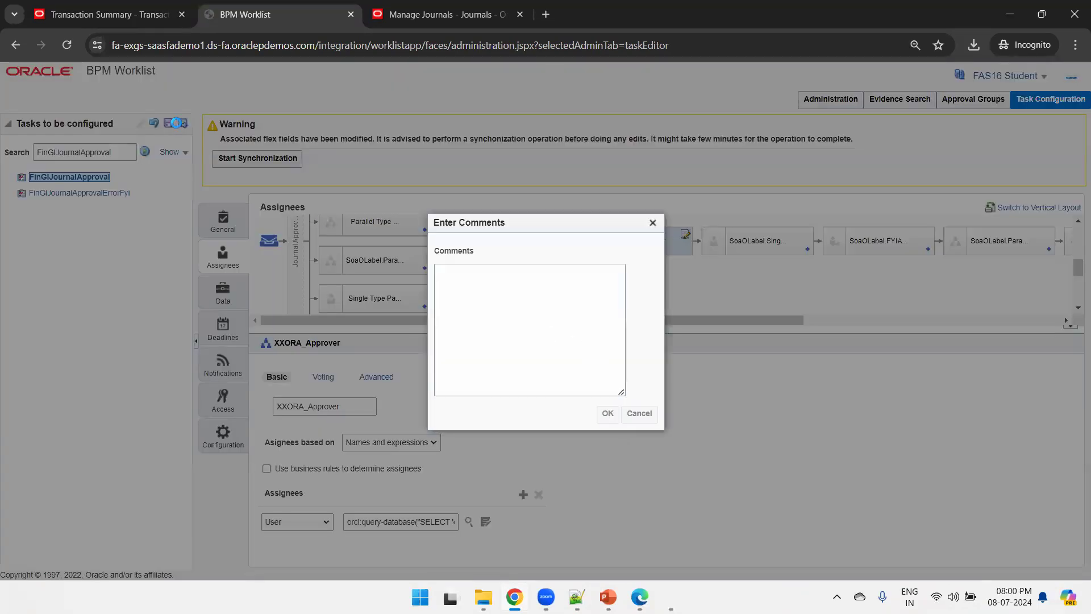
pyautogui.click(66, 16)
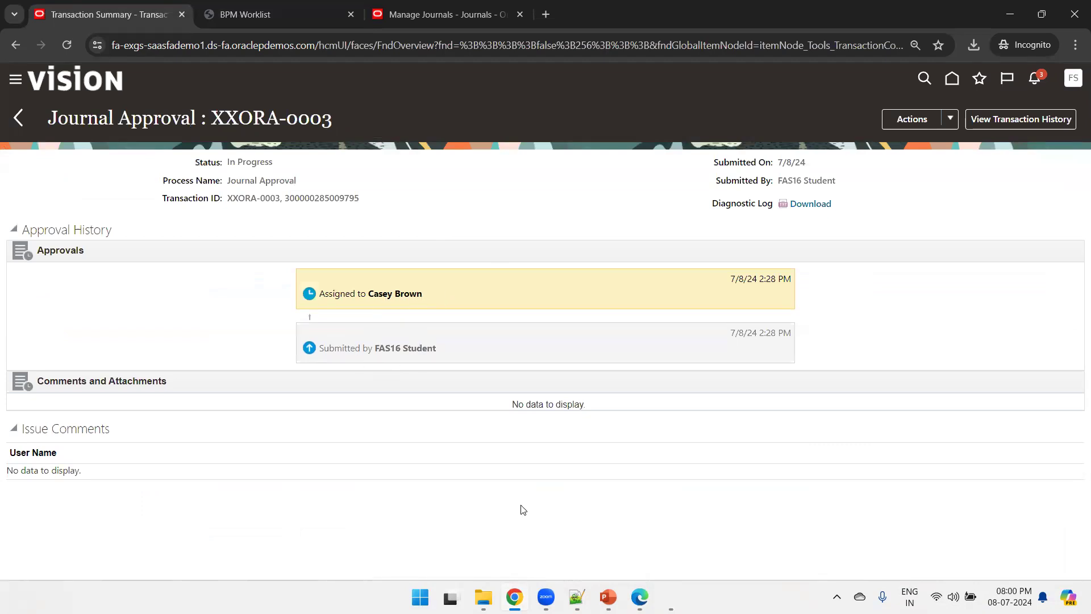
# As the approver, approve the XXORA-0003 request from the pending notifications and return to its approval summary.
pyautogui.click(641, 528)
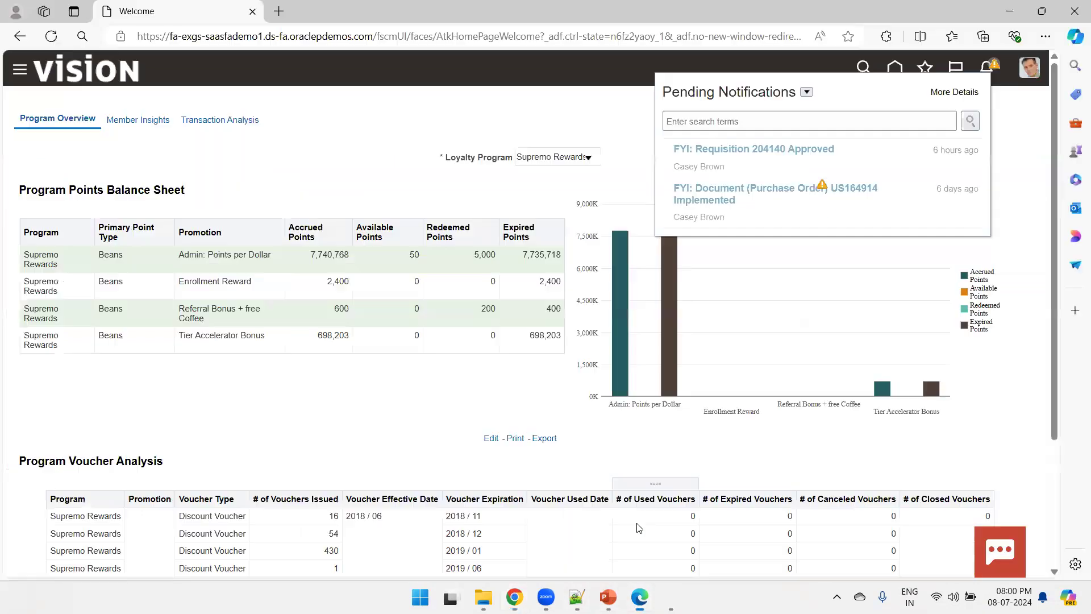
pyautogui.click(365, 130)
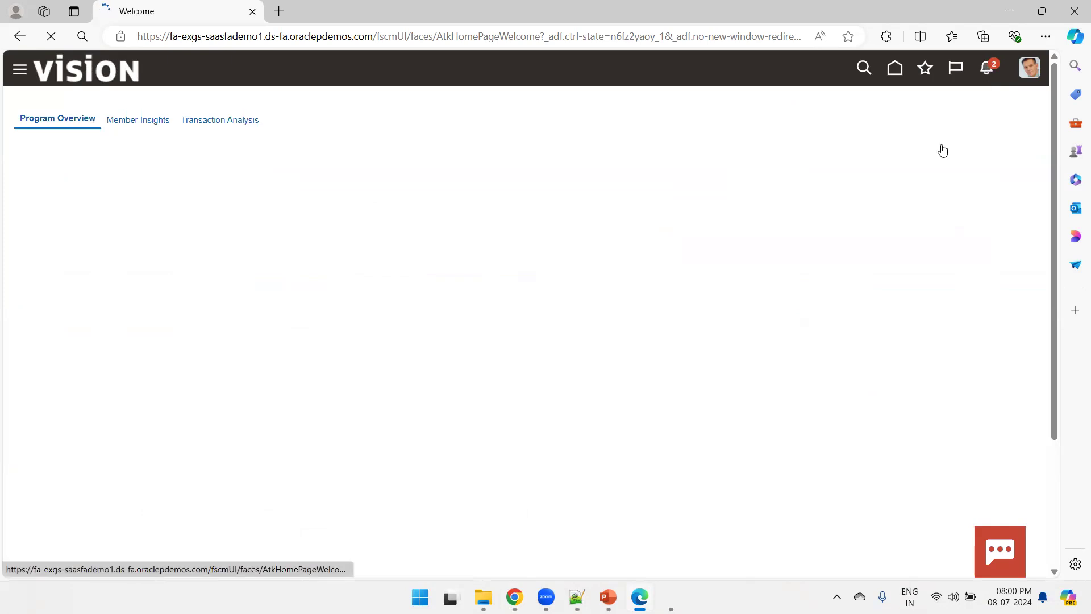
pyautogui.click(986, 68)
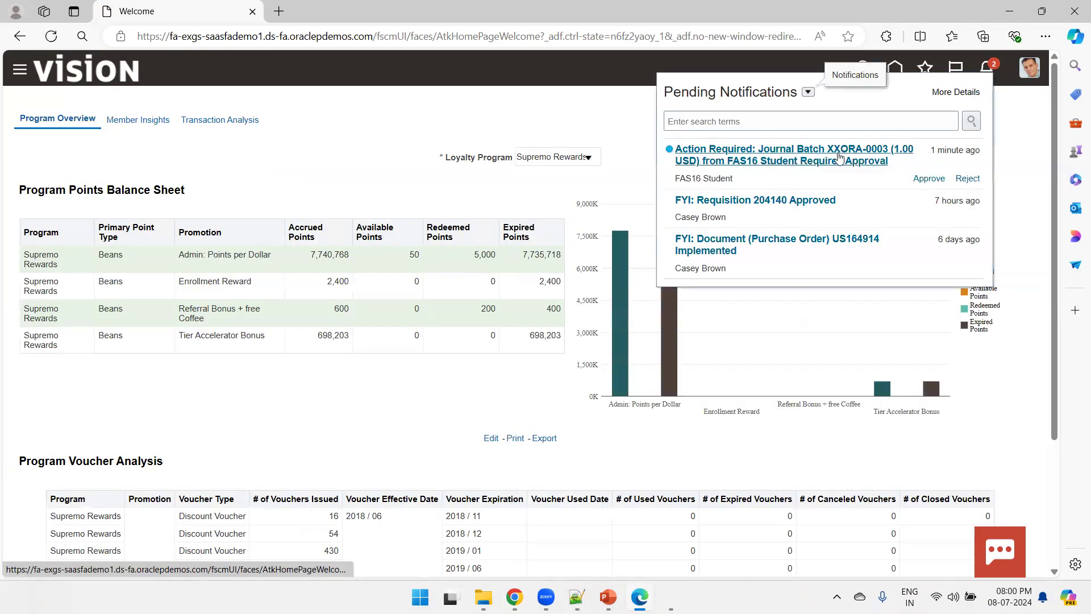
pyautogui.click(927, 179)
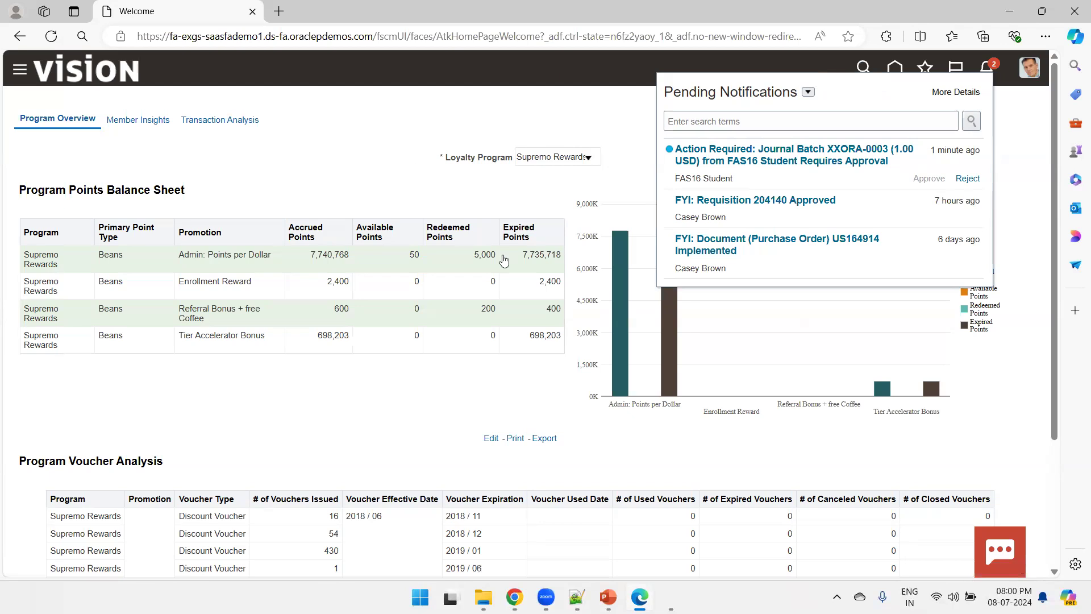
pyautogui.moveTo(514, 597)
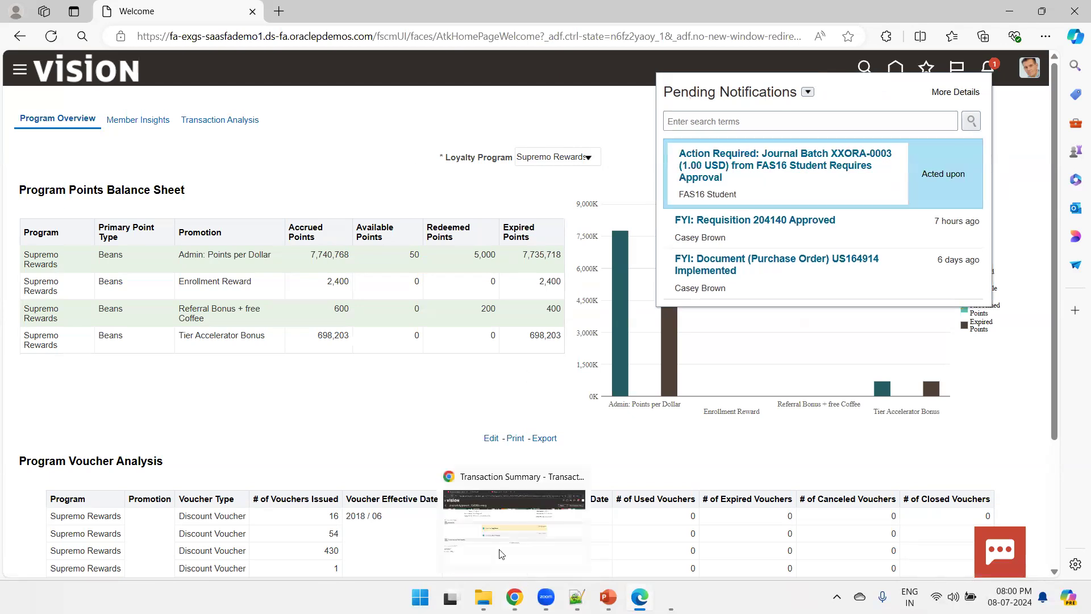
pyautogui.click(501, 553)
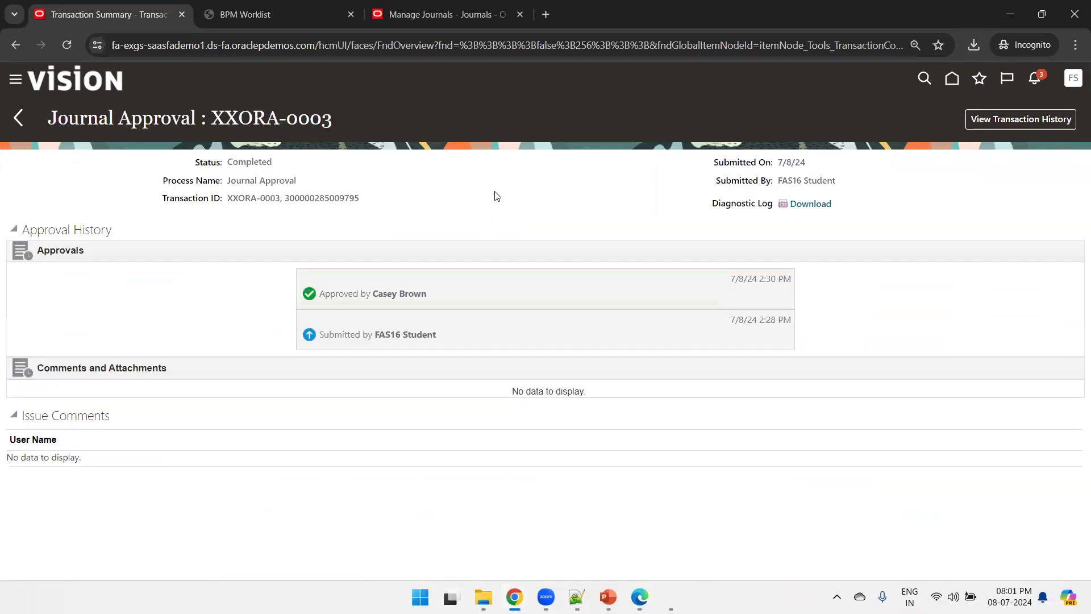
# Search Manage Journals for journals starting with XXORA and open batch XXORA-0003 to view its Action Log.
pyautogui.moveTo(323, 296); pyautogui.dragTo(452, 306)
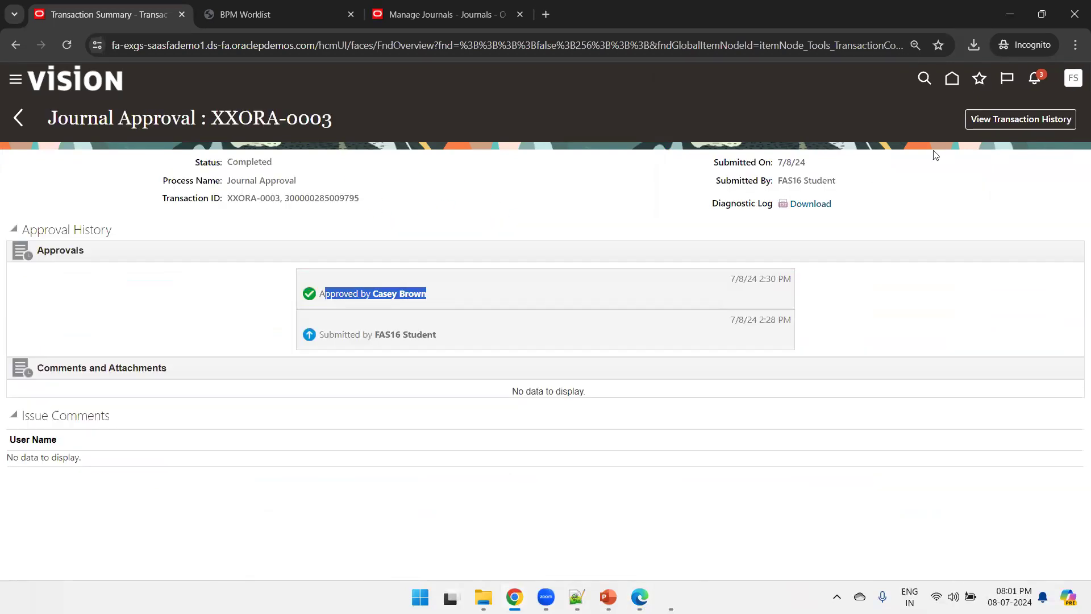
pyautogui.click(953, 79)
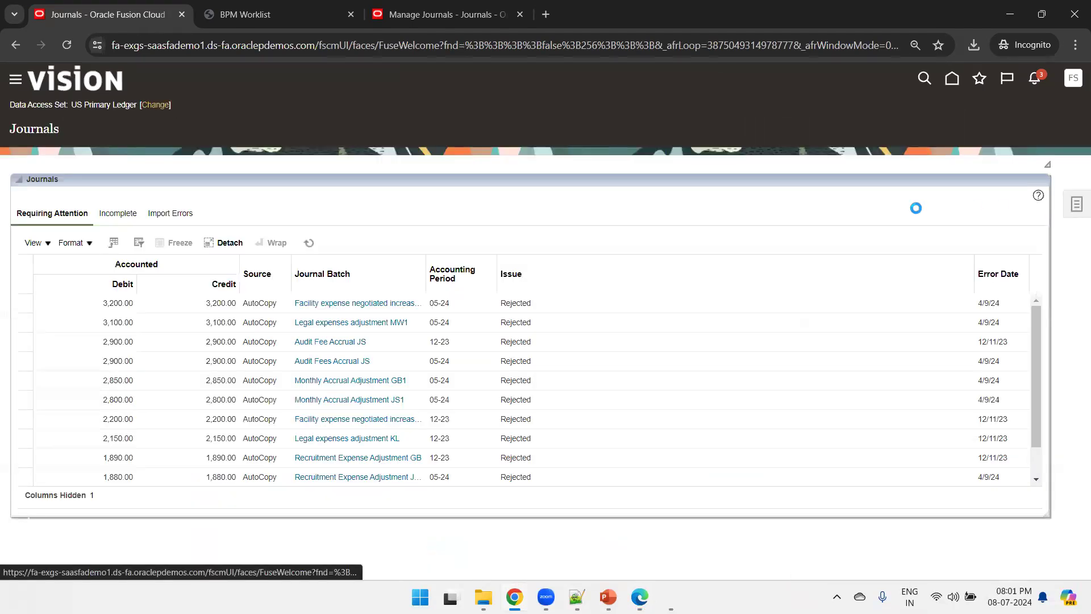
pyautogui.click(1076, 204)
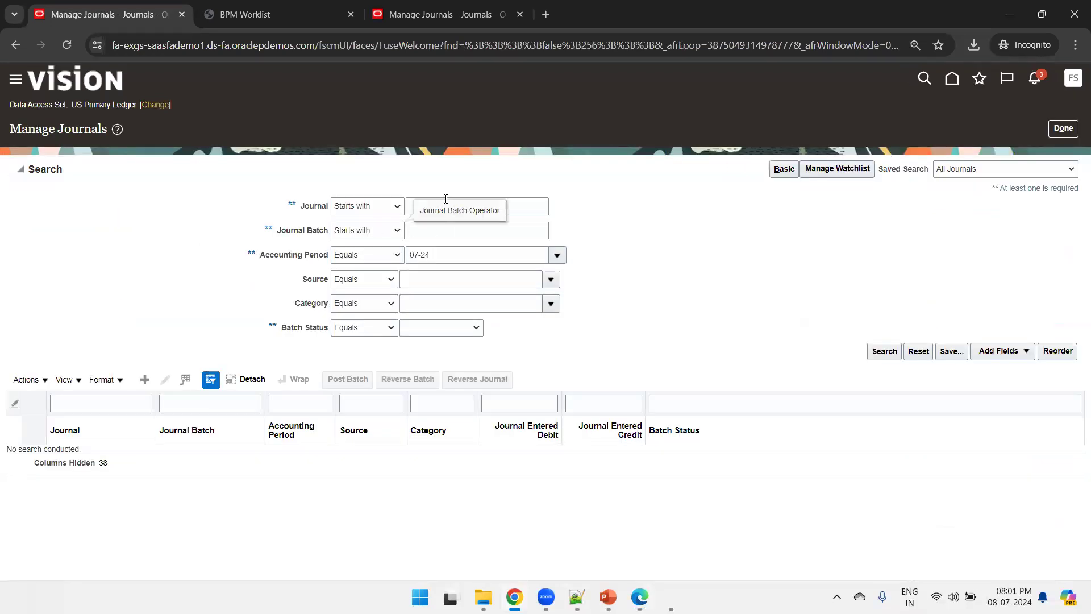
pyautogui.click(536, 207)
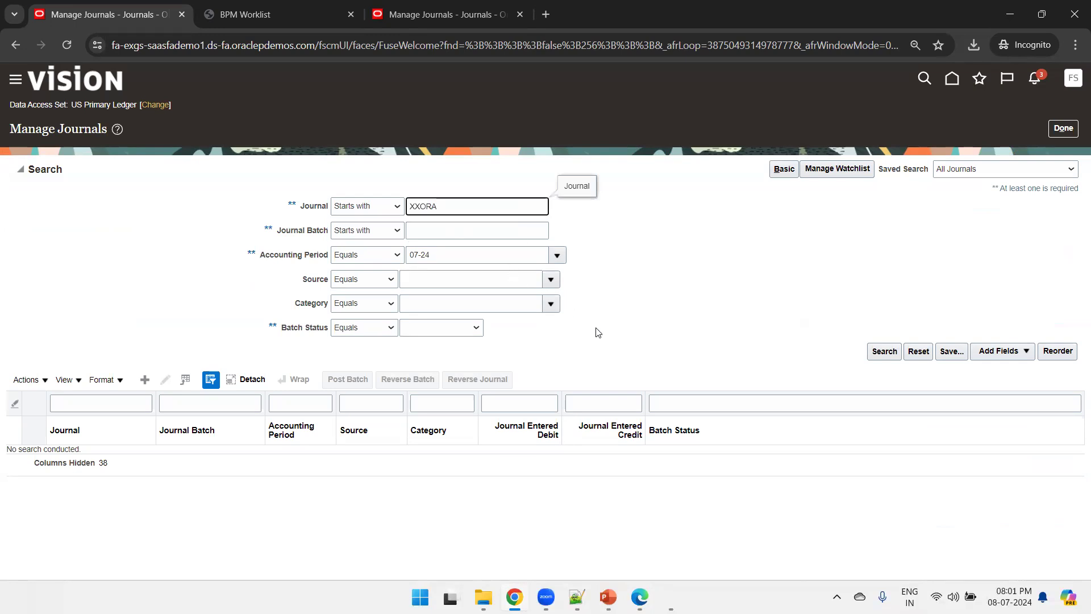
pyautogui.press('Return')
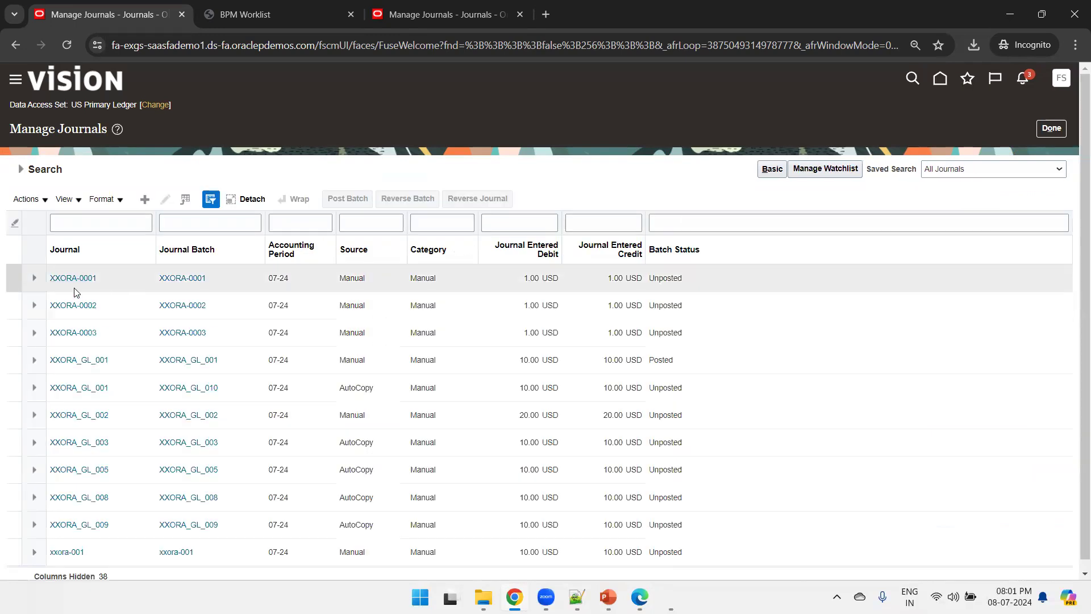
pyautogui.click(84, 339)
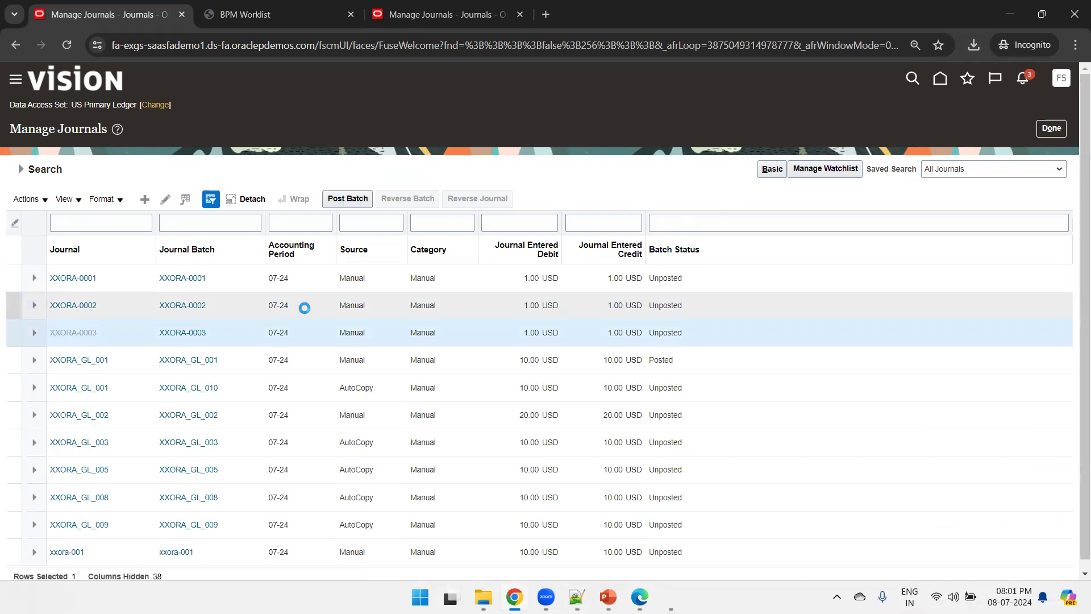
pyautogui.click(200, 170)
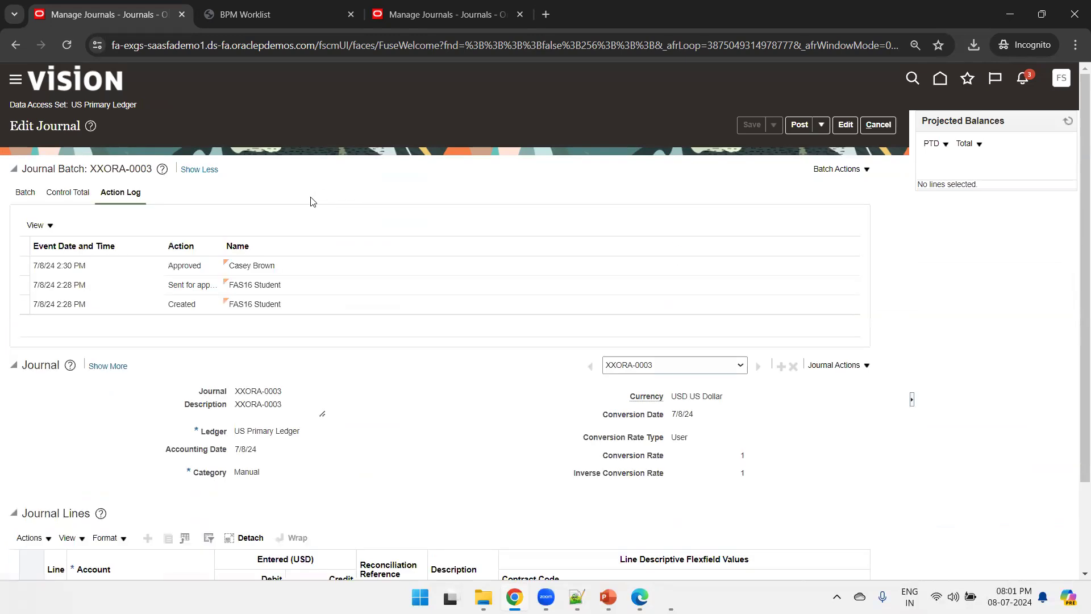